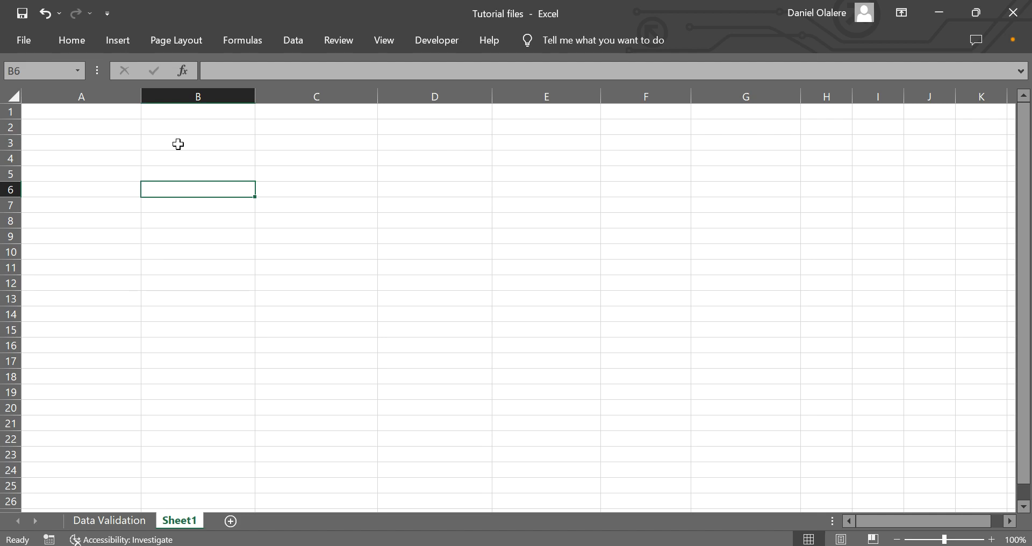
Enter the row labels "First Name" in B3 and "Last Name" in B4
click(178, 144)
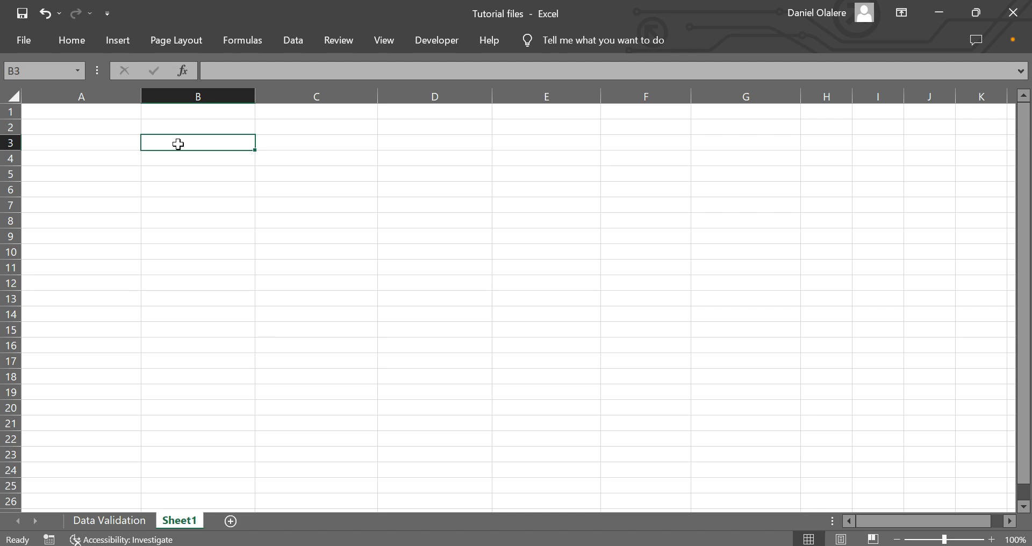
text(Fir)
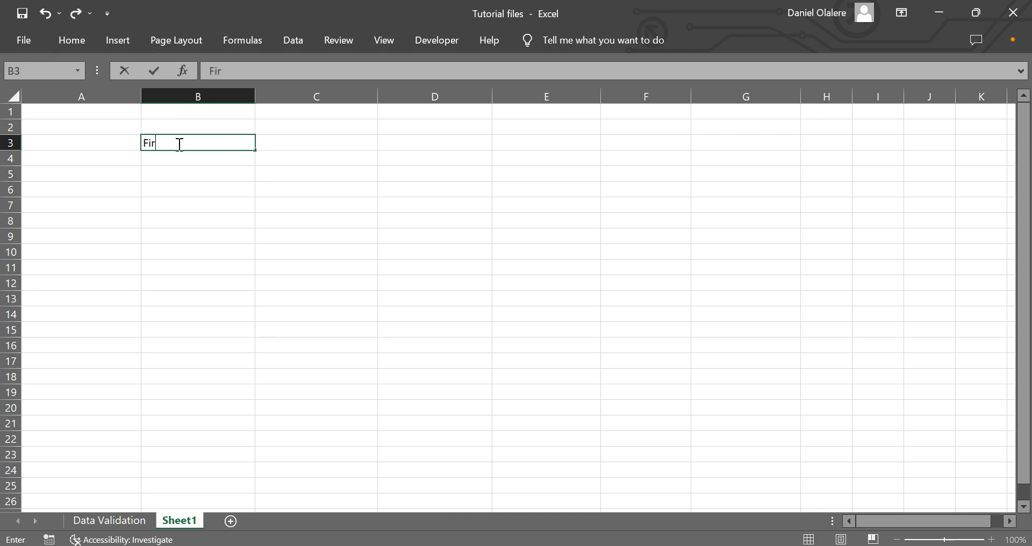
text(st Name)
key(Return)
text(Last n)
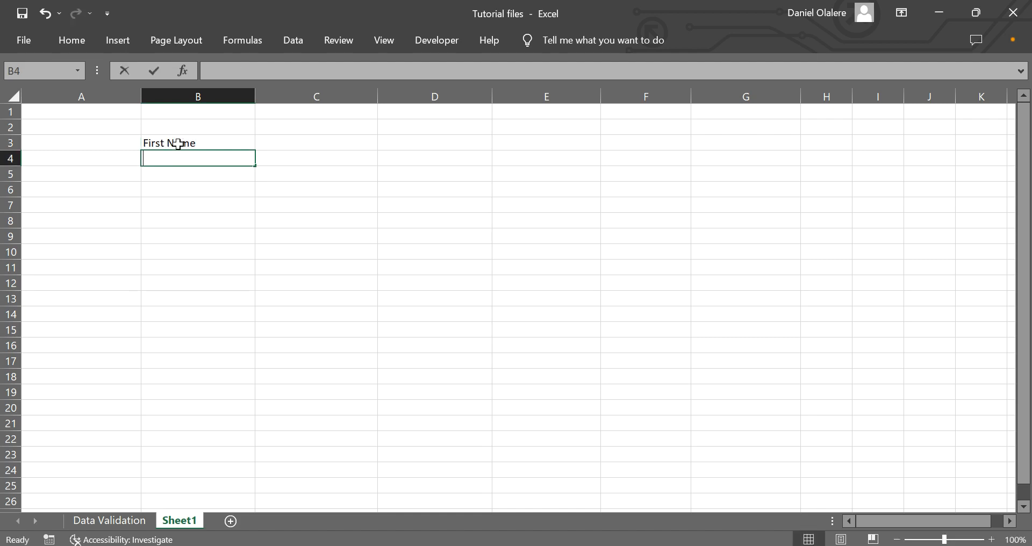
key(BackSpace)
text(Name)
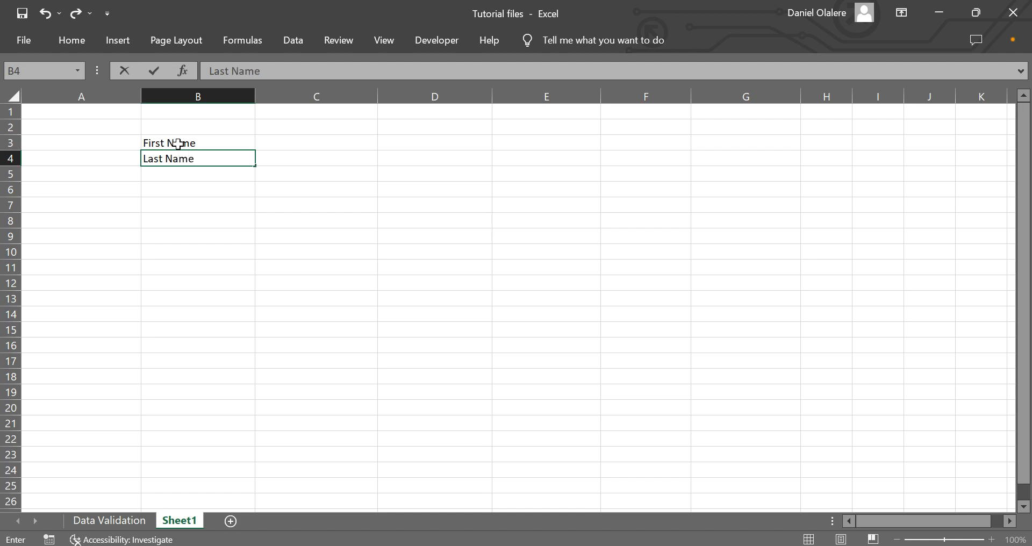
Enter the first person's first name in C3 and last name in C4
click(314, 144)
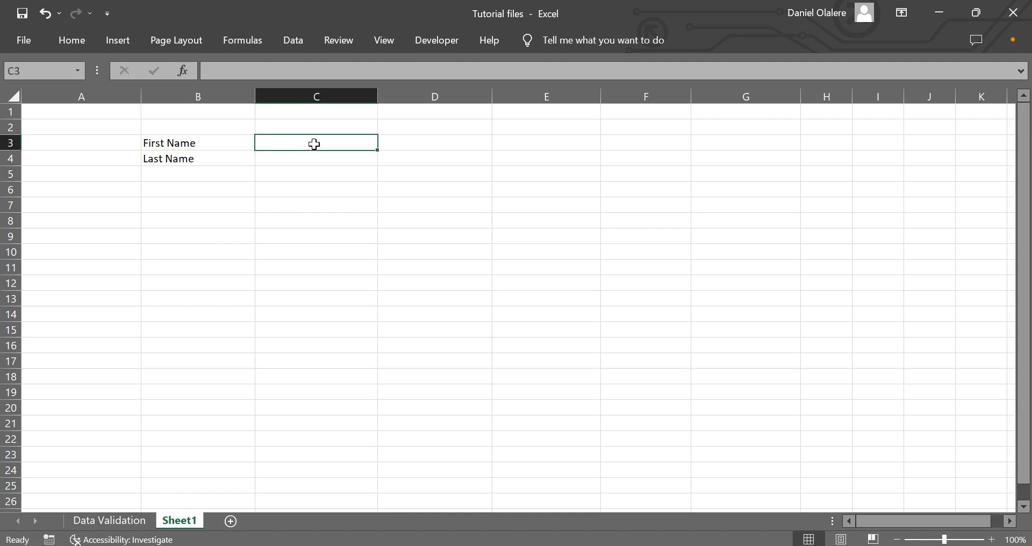
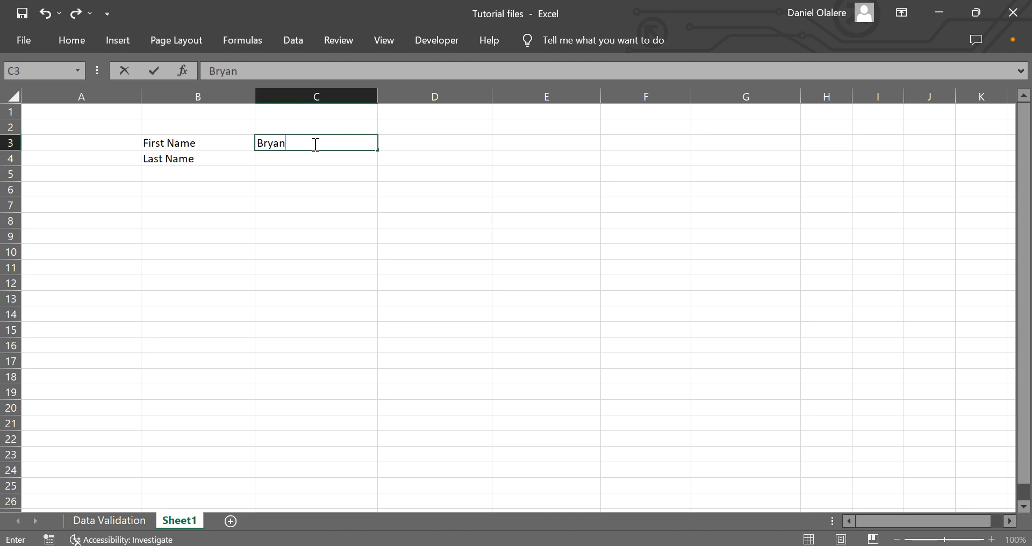
key(Return)
key(Tab)
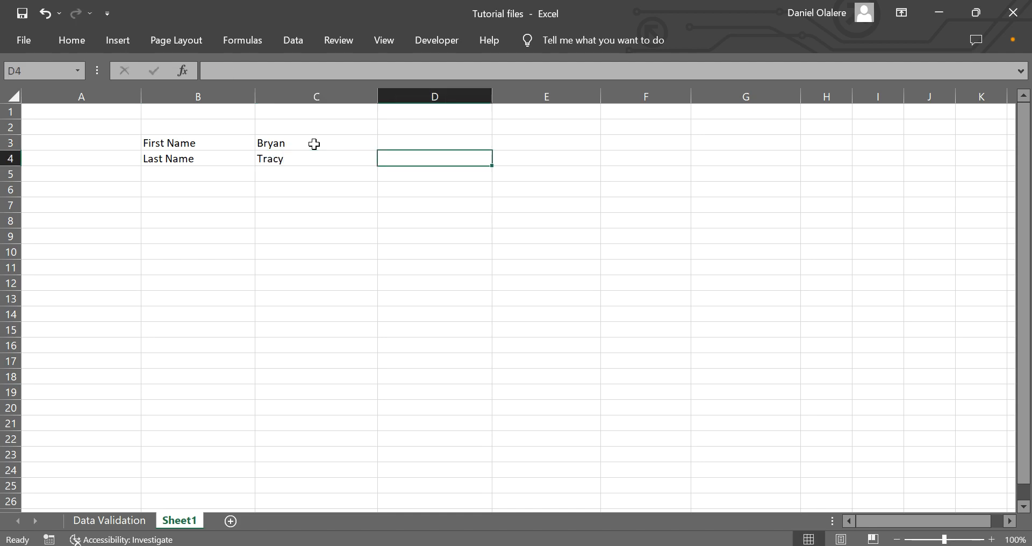
key(Up)
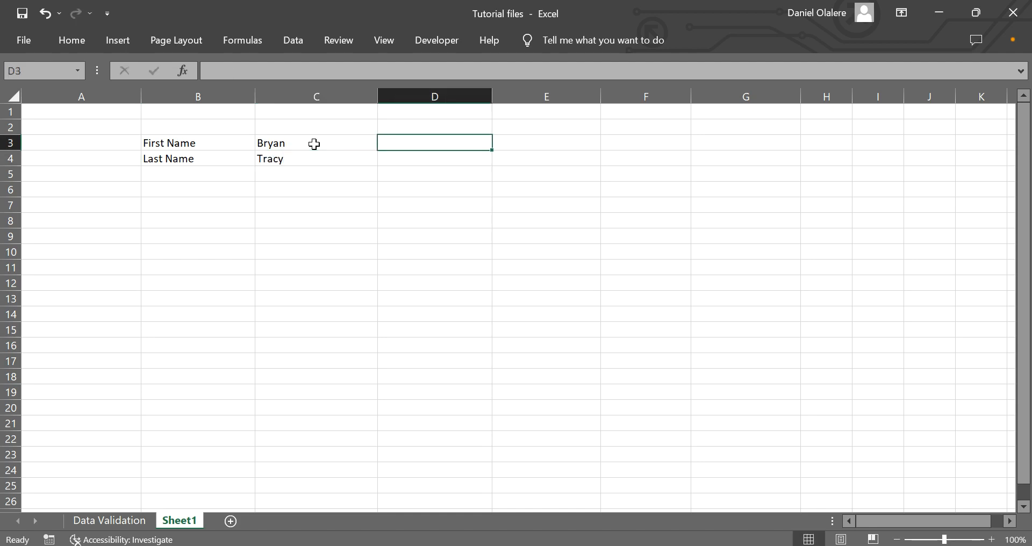
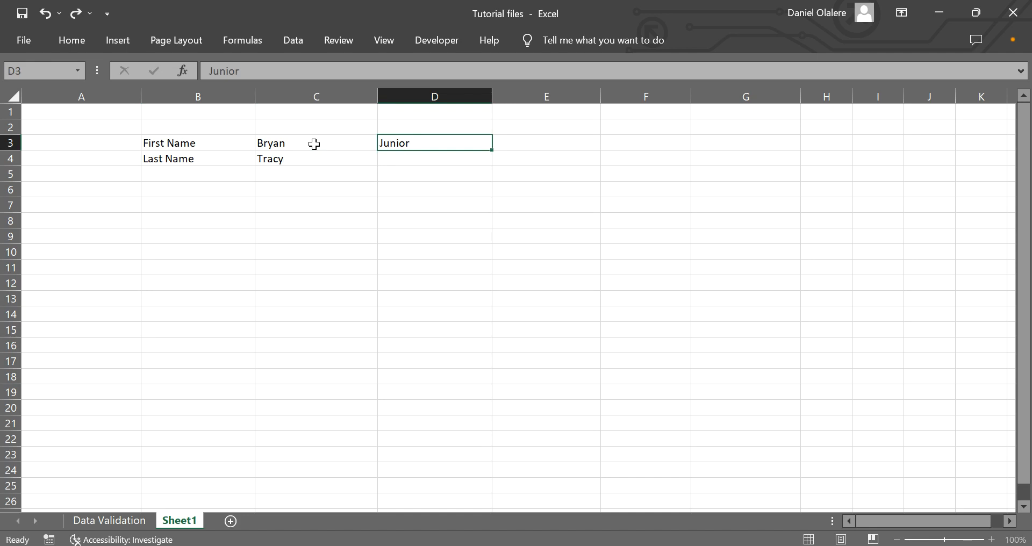
Fill in four more first names across row 3 from D3 to G3
key(Tab)
key(Tab)
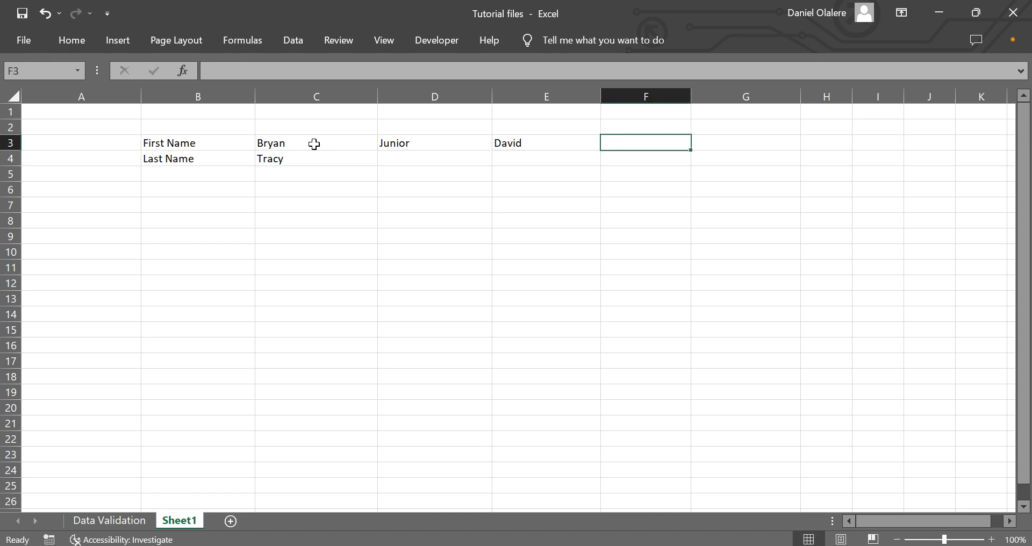
key(Tab)
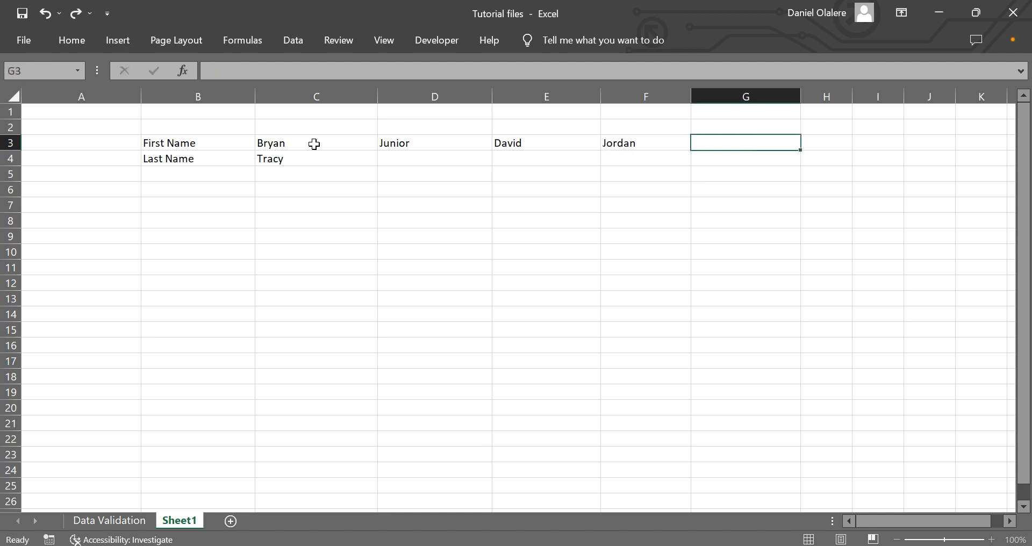
text(WAlter)
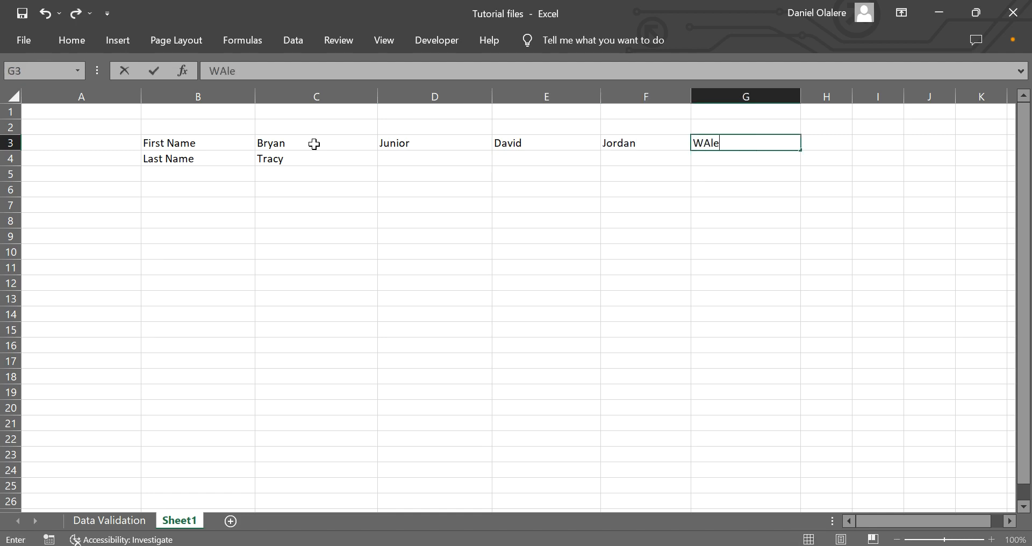
key(BackSpace)
key(BackSpace)
key(BackSpace)
key(BackSpace)
key(BackSpace)
text(ales)
Fill in the matching last names across row 4 from D4 to G4
click(465, 158)
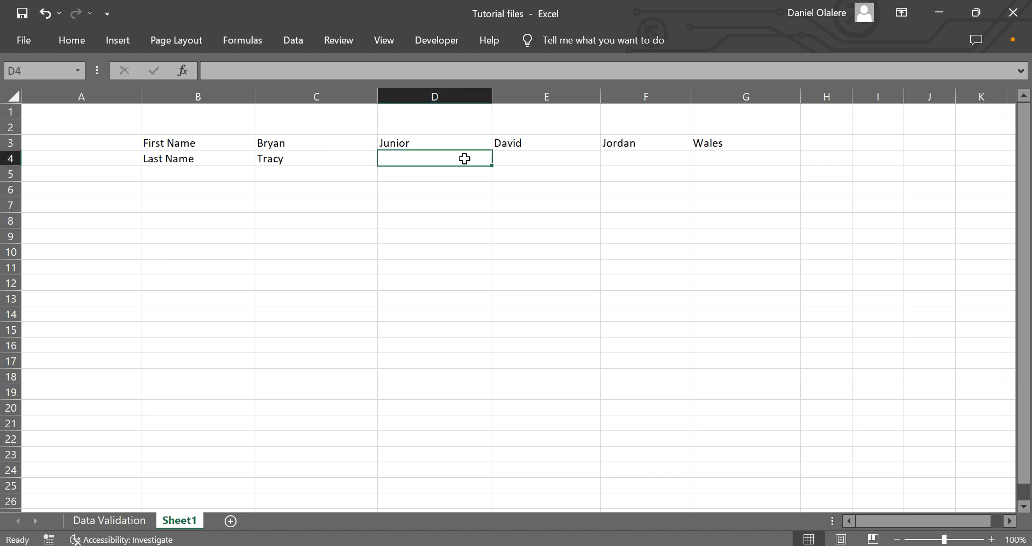
key(Tab)
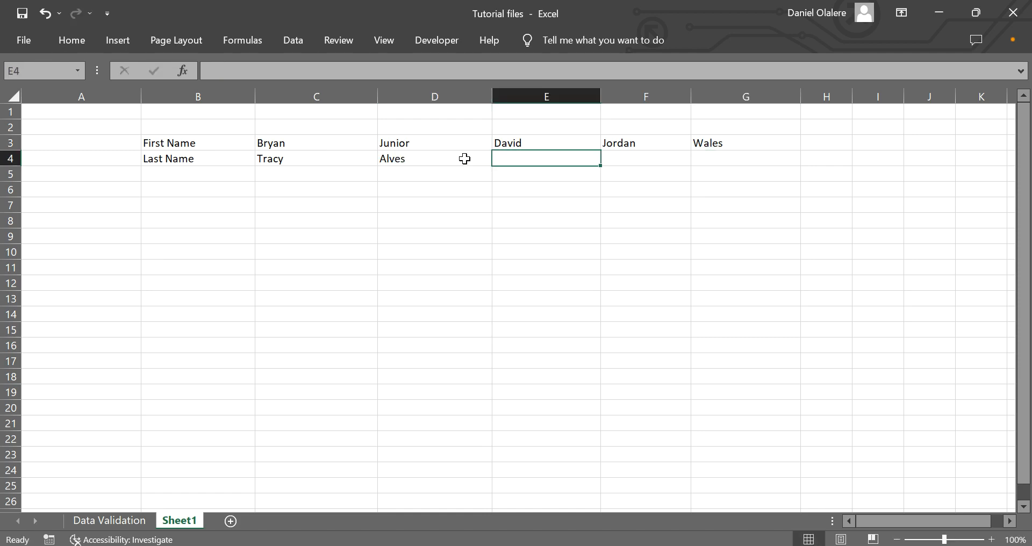
text(Tr)
key(BackSpace)
key(BackSpace)
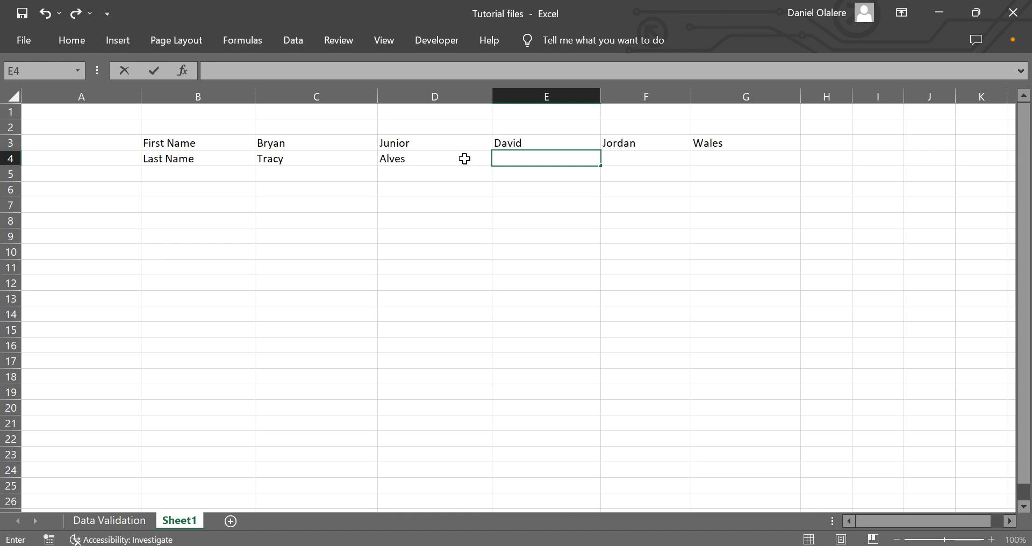
key(Tab)
key(Tab)
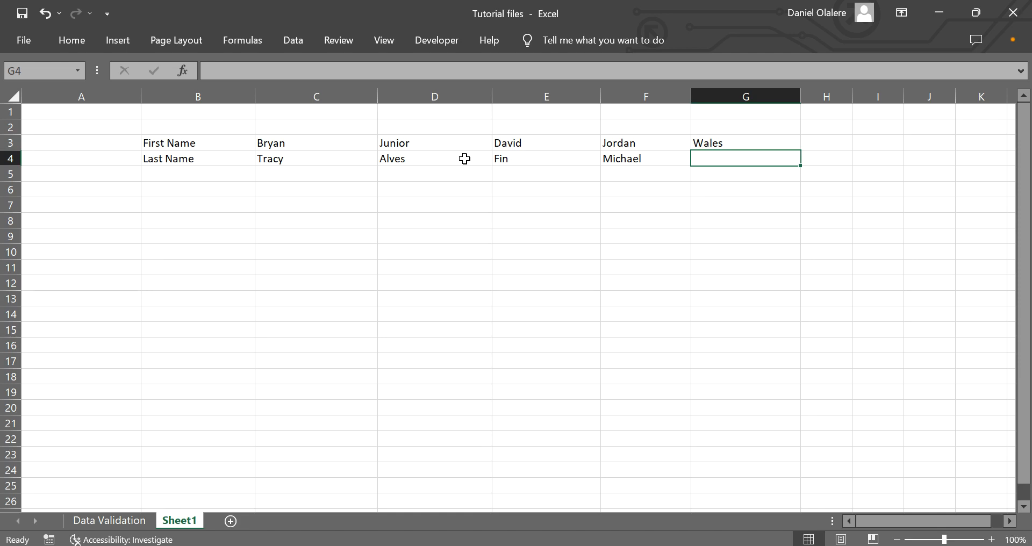
text(Luke)
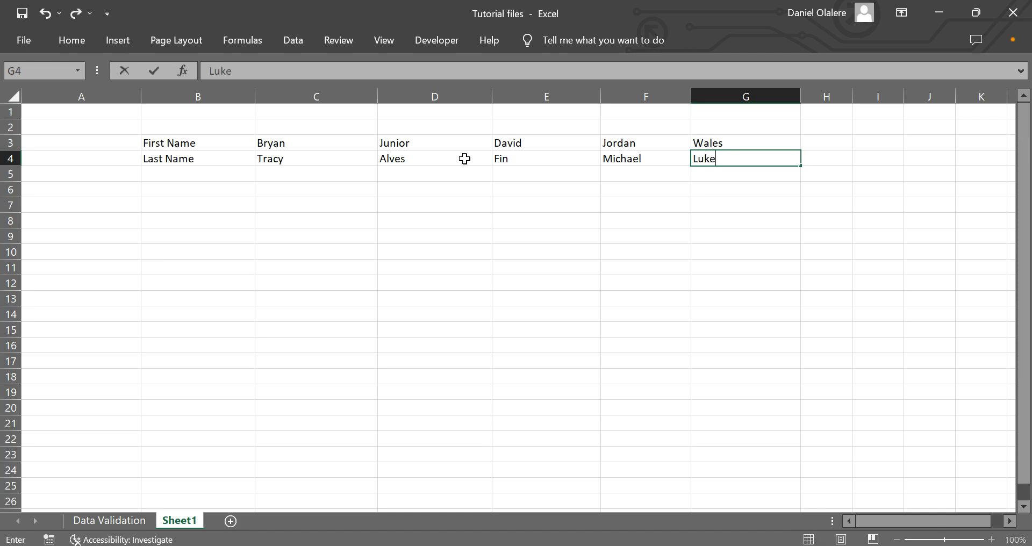
click(374, 238)
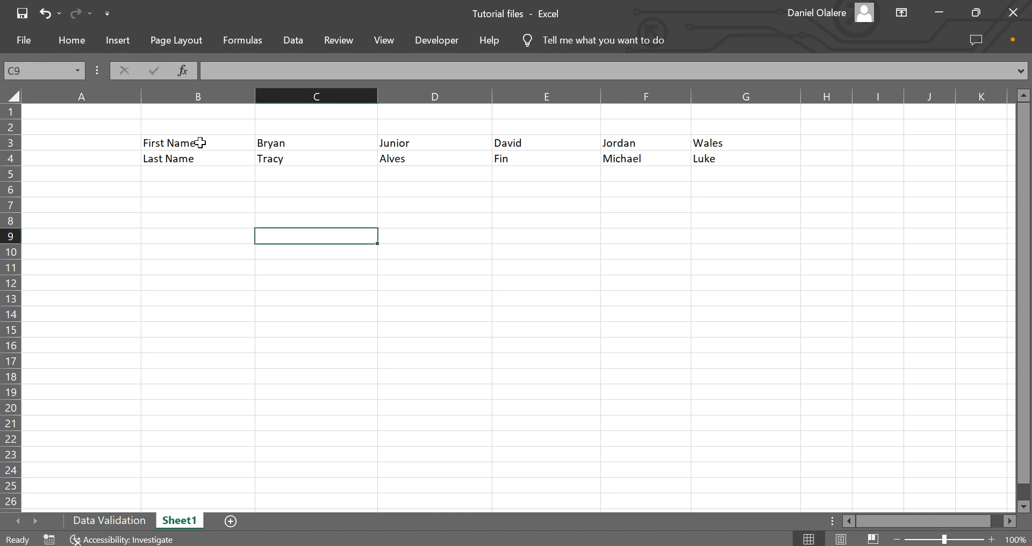
Copy the name table in B3:G4
drag(180, 144, 717, 163)
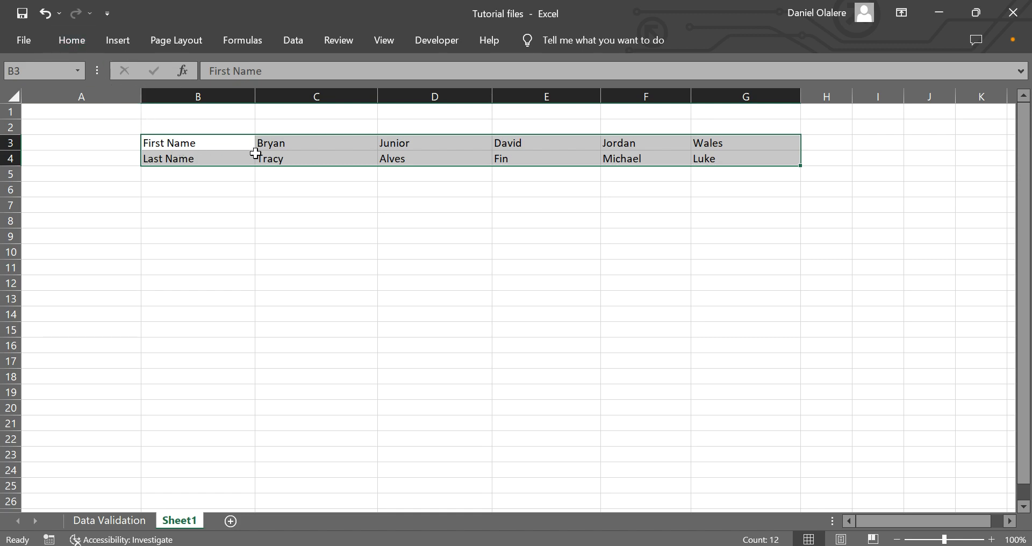
key(ctrl+q)
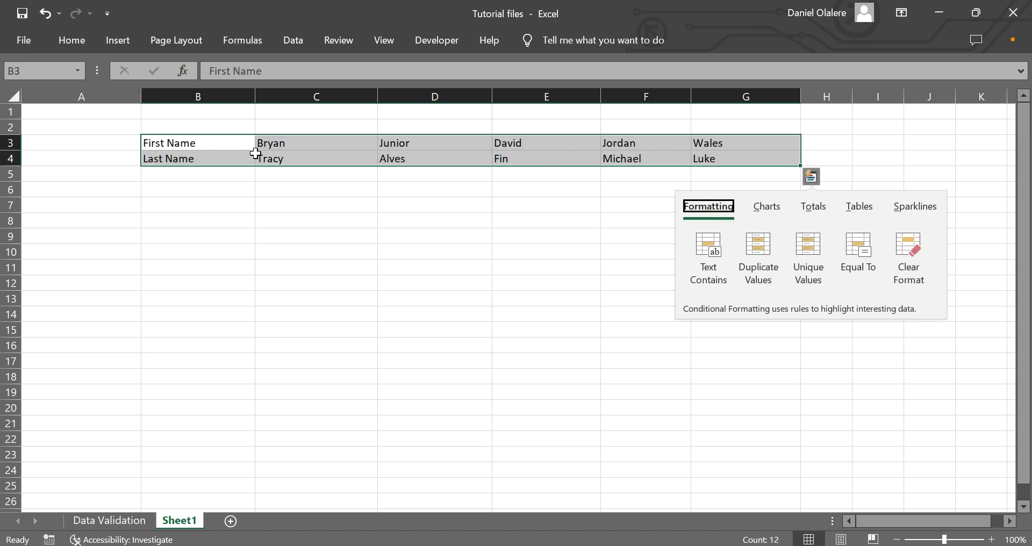
click(224, 174)
drag(189, 143, 744, 161)
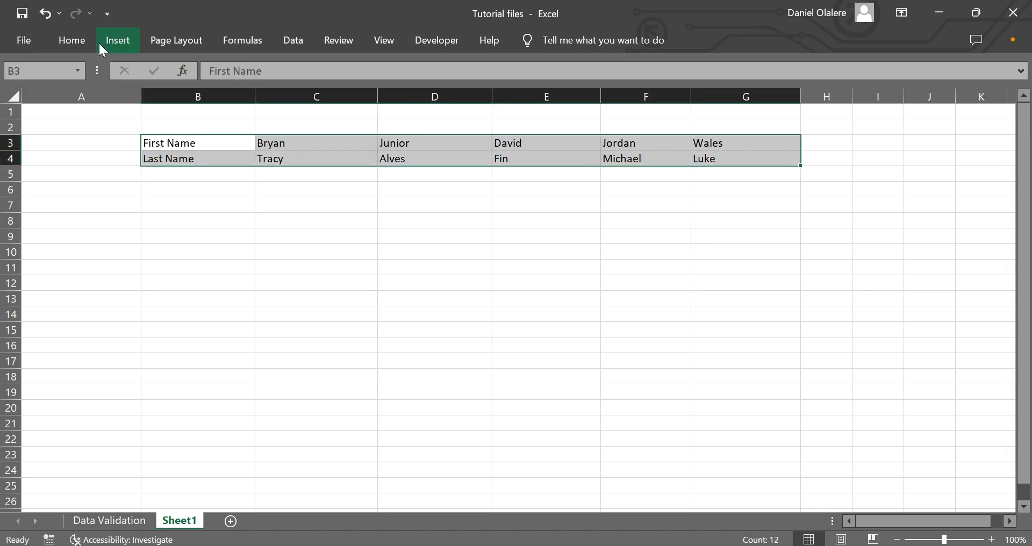
click(80, 42)
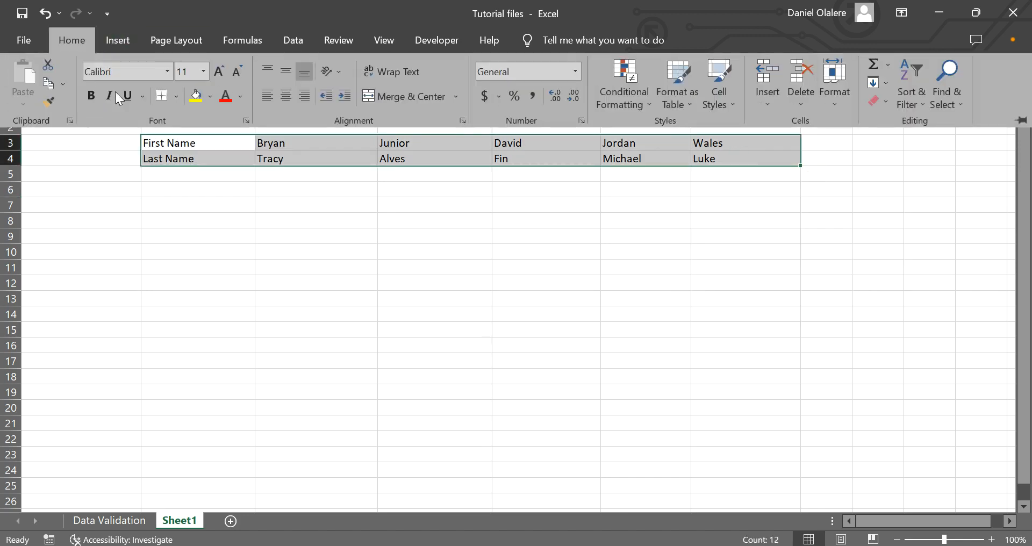
click(61, 85)
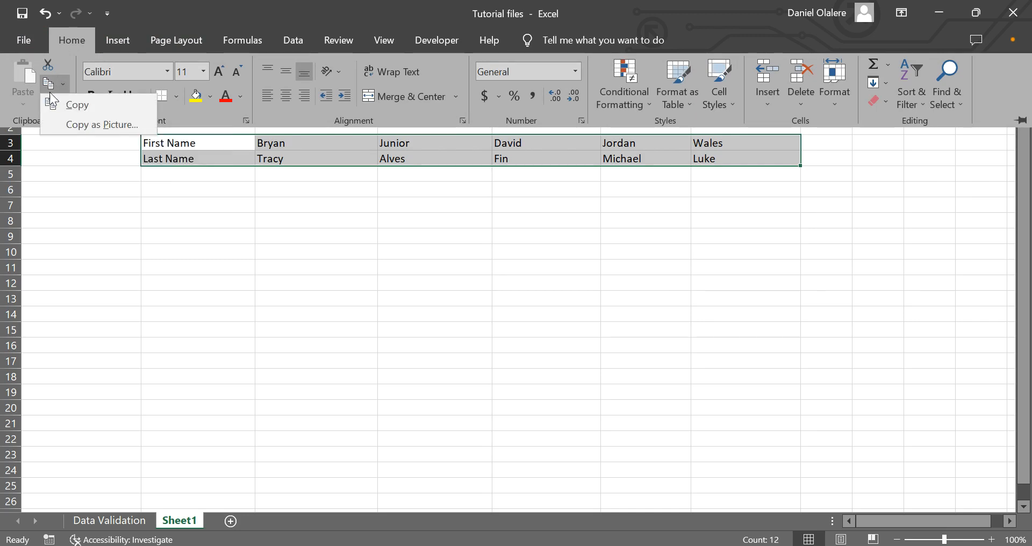
click(76, 106)
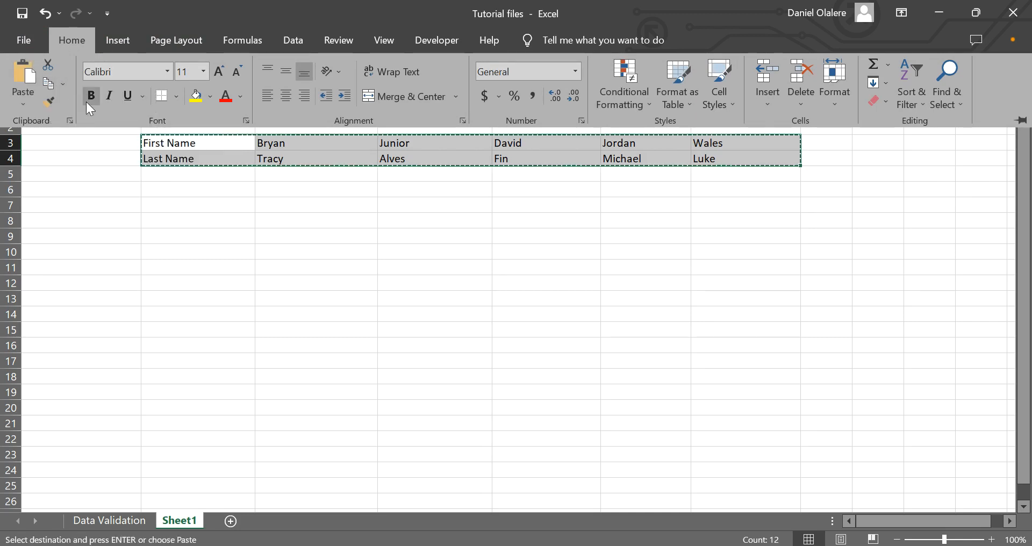
Paste the copied table into A6 with Paste Special using the Transpose option
click(55, 205)
click(53, 187)
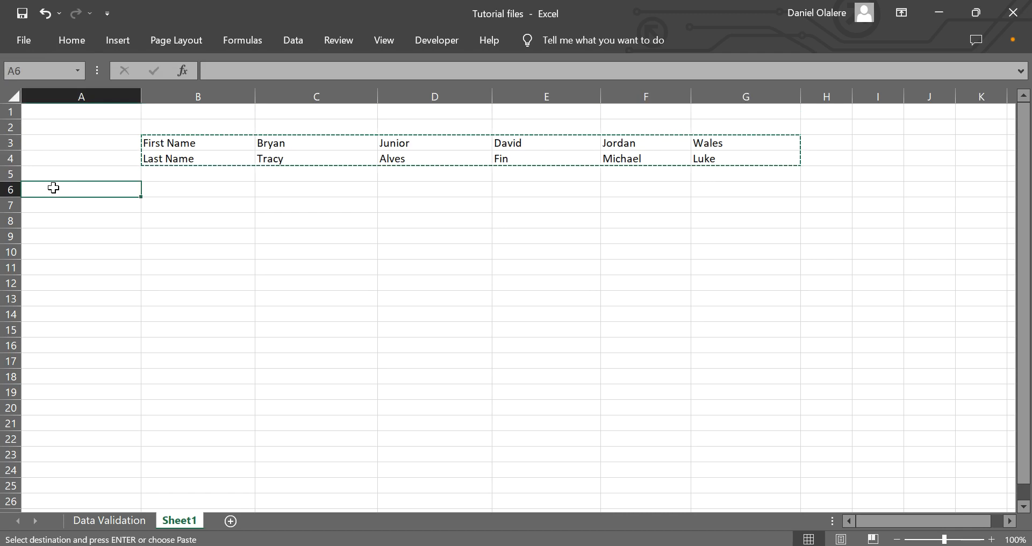
right_click(53, 187)
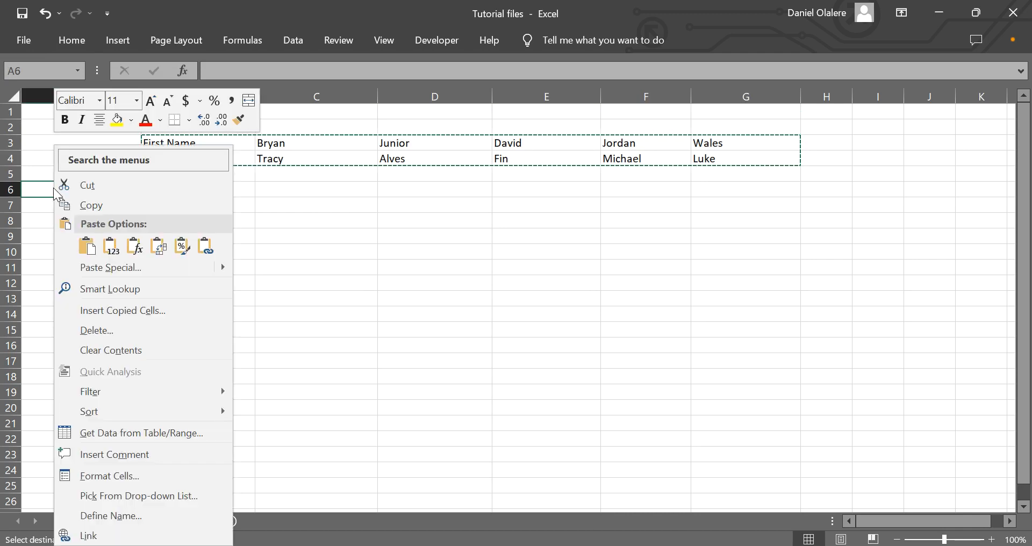
click(117, 269)
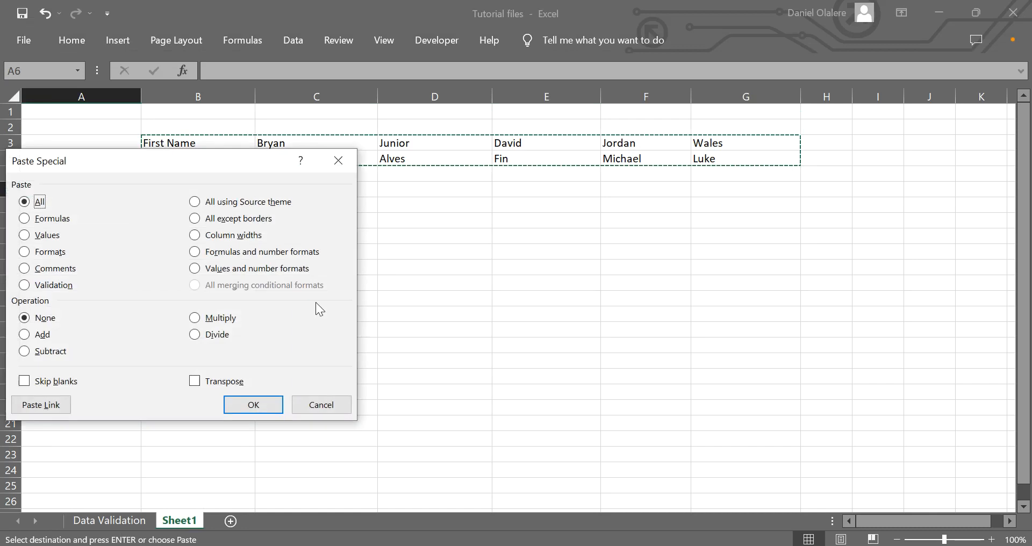
click(196, 379)
click(271, 410)
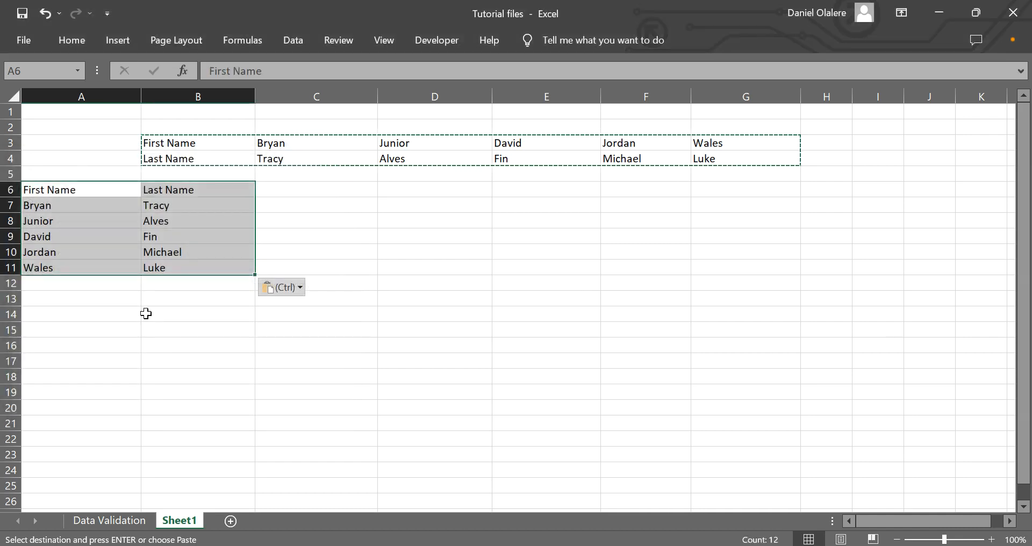
Clear the original horizontal table in B3:G4
click(151, 253)
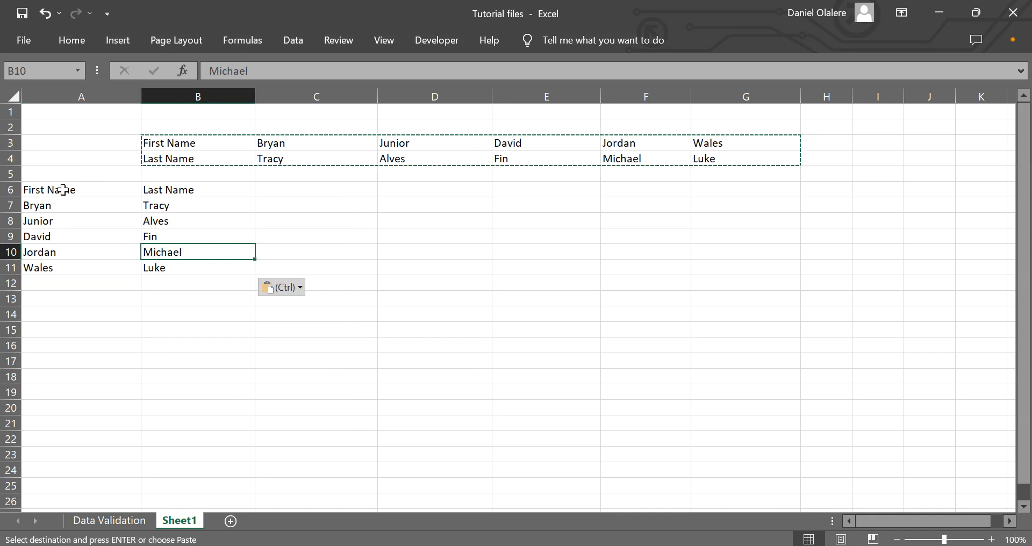
drag(171, 143, 737, 157)
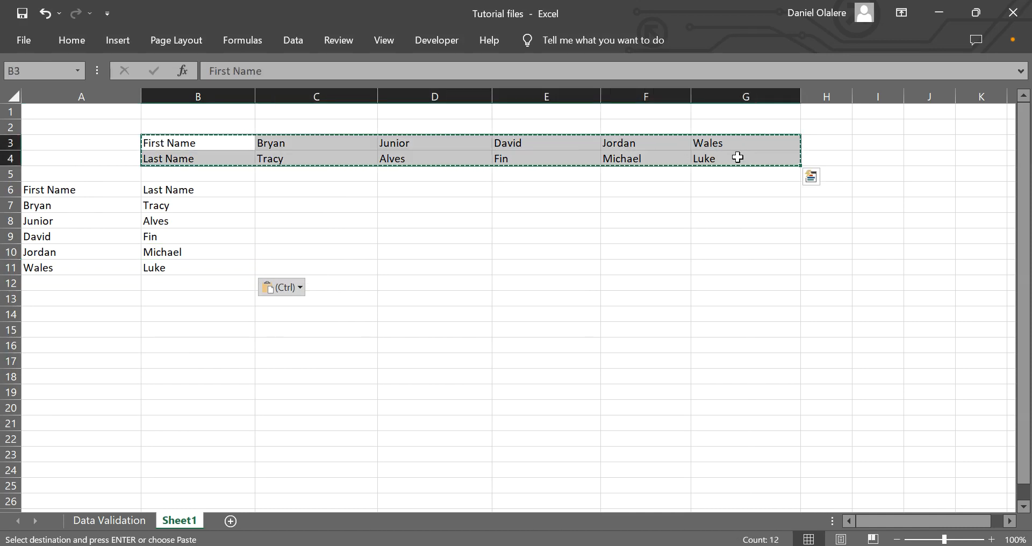
key(Delete)
click(198, 246)
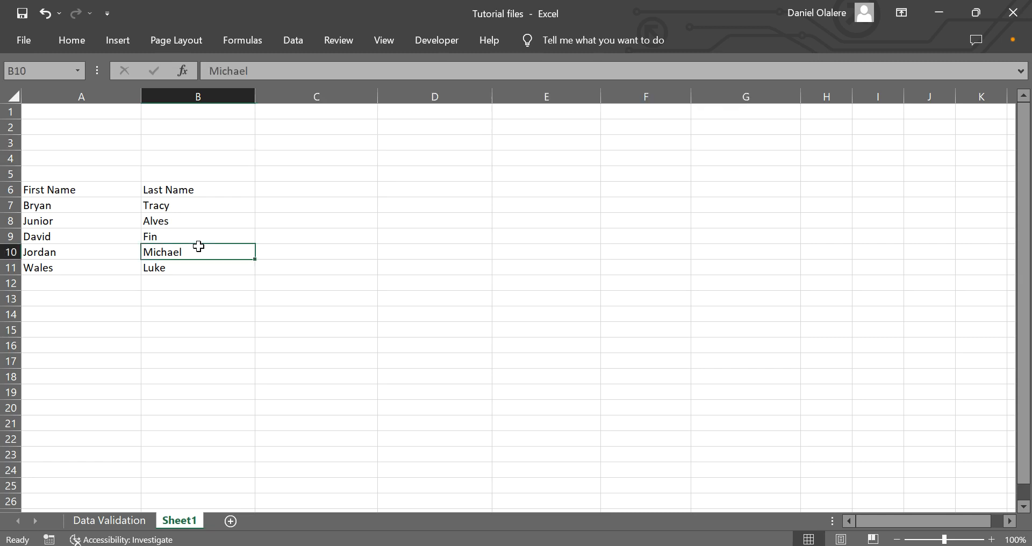
Add the column heading "Email Address" in C6
click(295, 192)
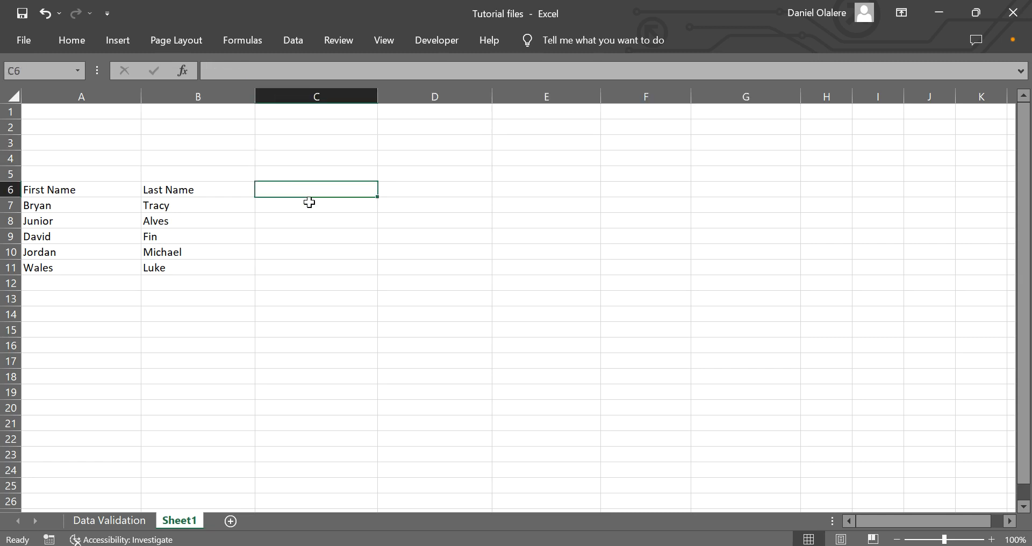
text(Phon)
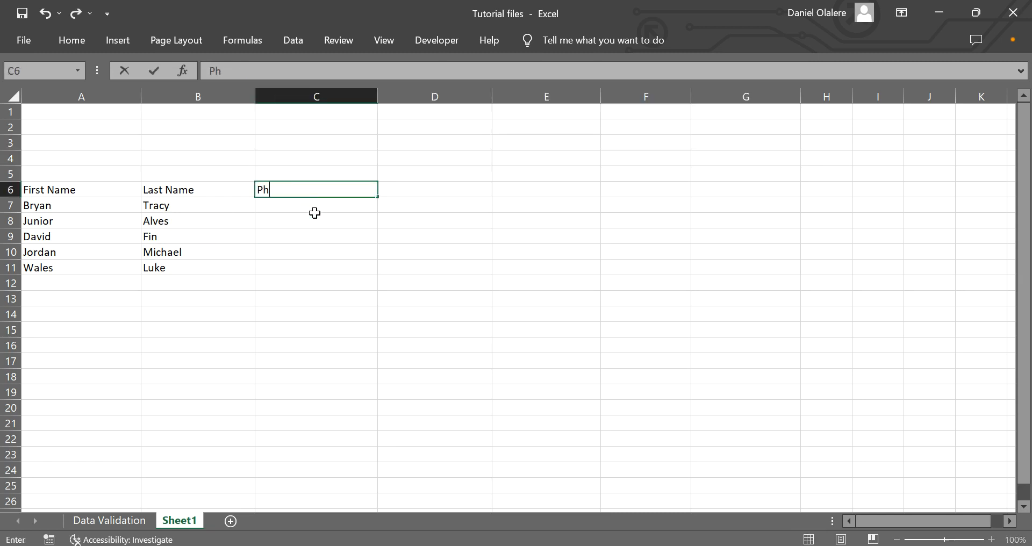
key(BackSpace)
key(BackSpace)
key(BackSpace)
key(BackSpace)
text(Email addre)
key(BackSpace)
key(BackSpace)
key(BackSpace)
key(BackSpace)
key(BackSpace)
key(BackSpace)
text(Addres)
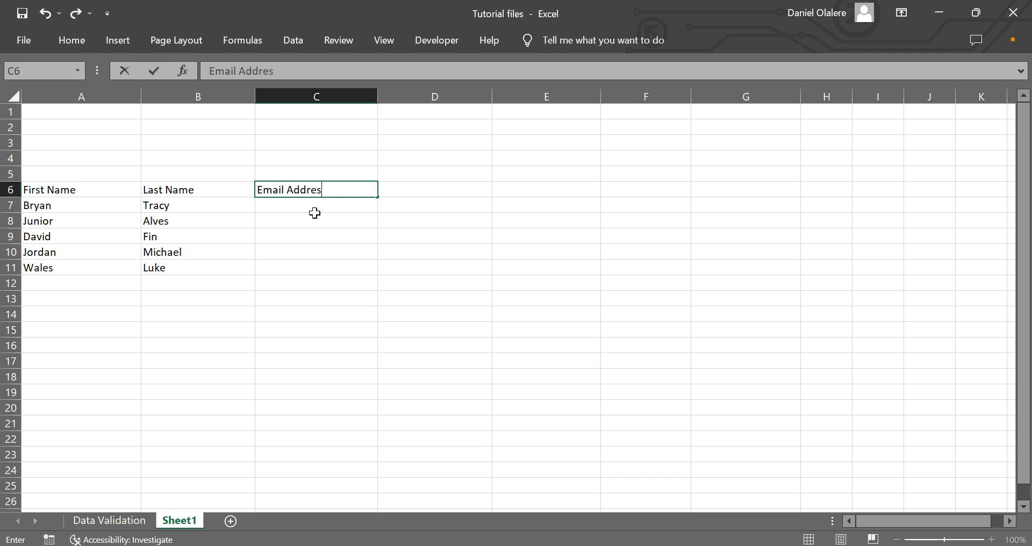
text(s)
key(Return)
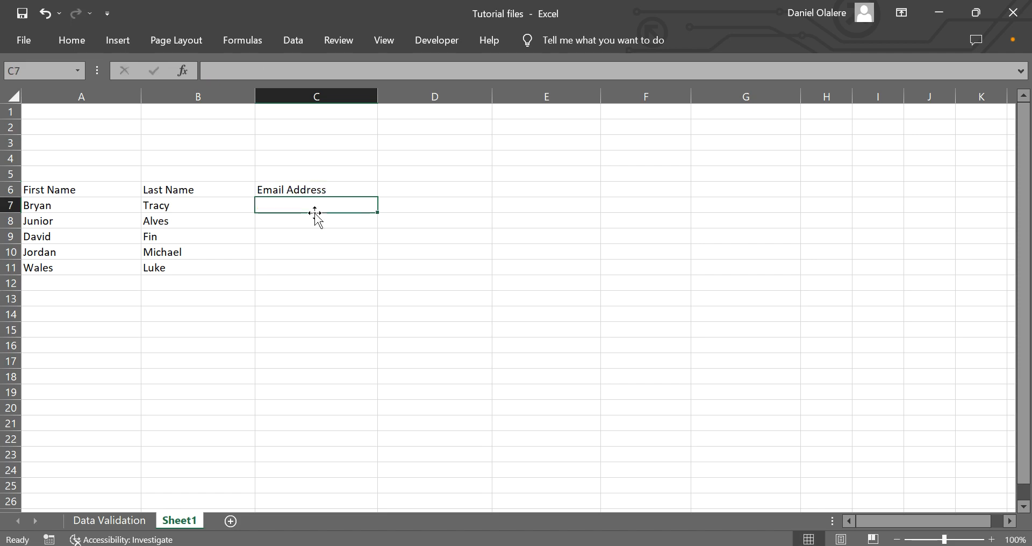
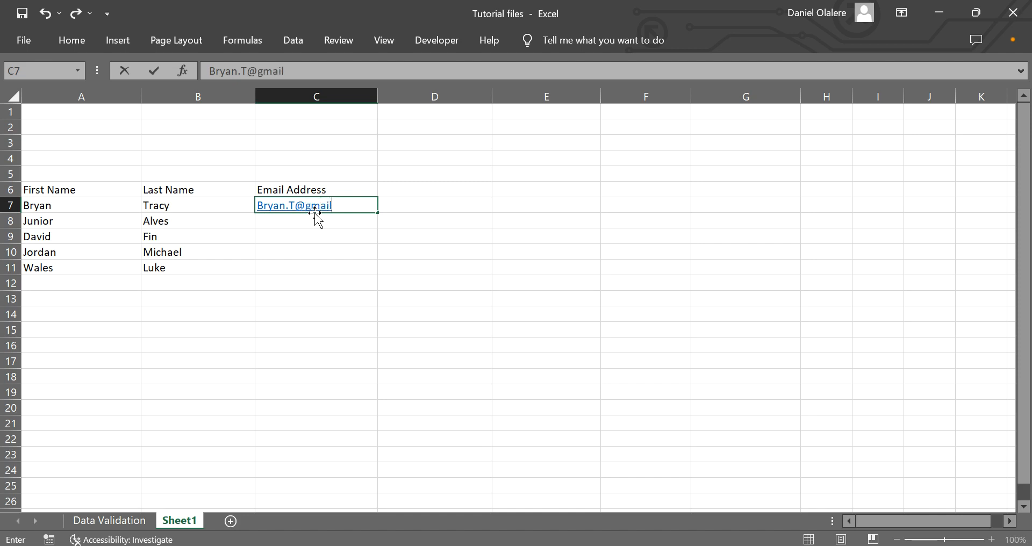
Enter the first contact's email address in C7, under the Email Address heading
key(Return)
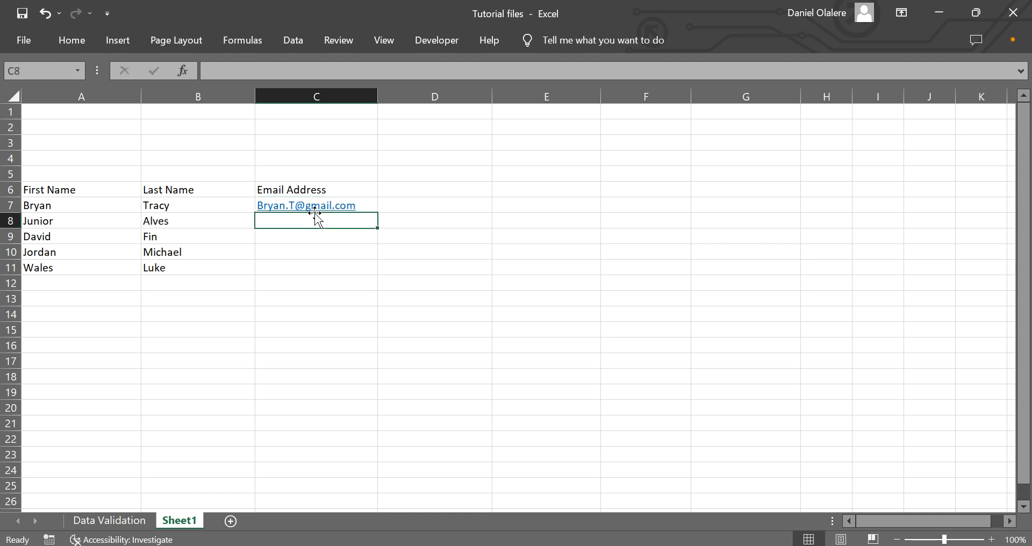
Start the second contact's email address in C8 and accept Flash Fill for the remaining contacts
text(J)
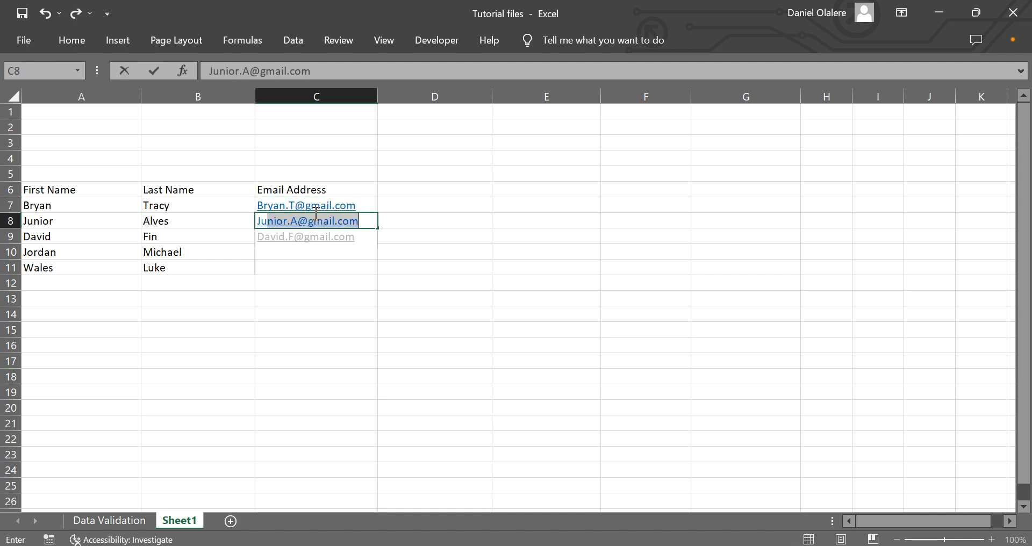
text(unior)
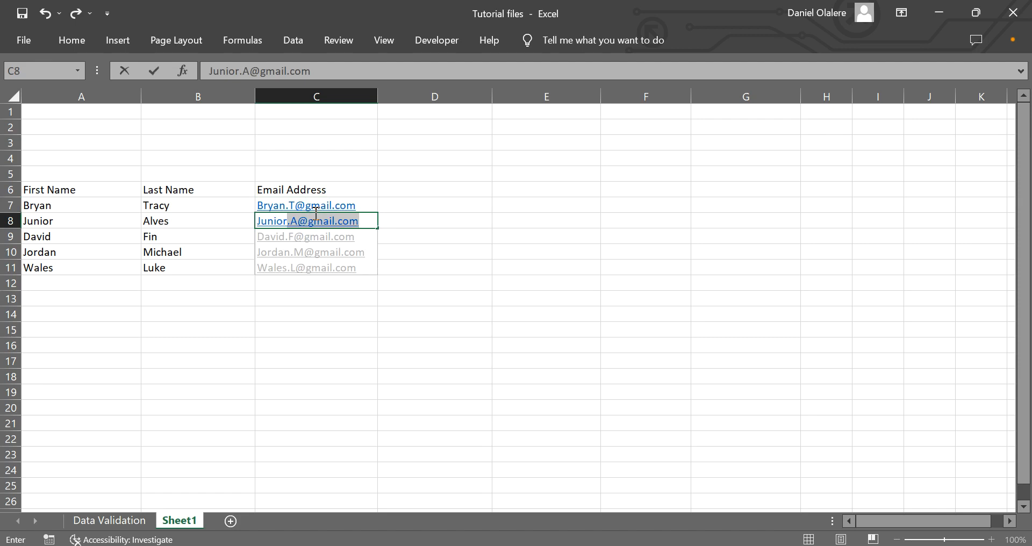
key(Return)
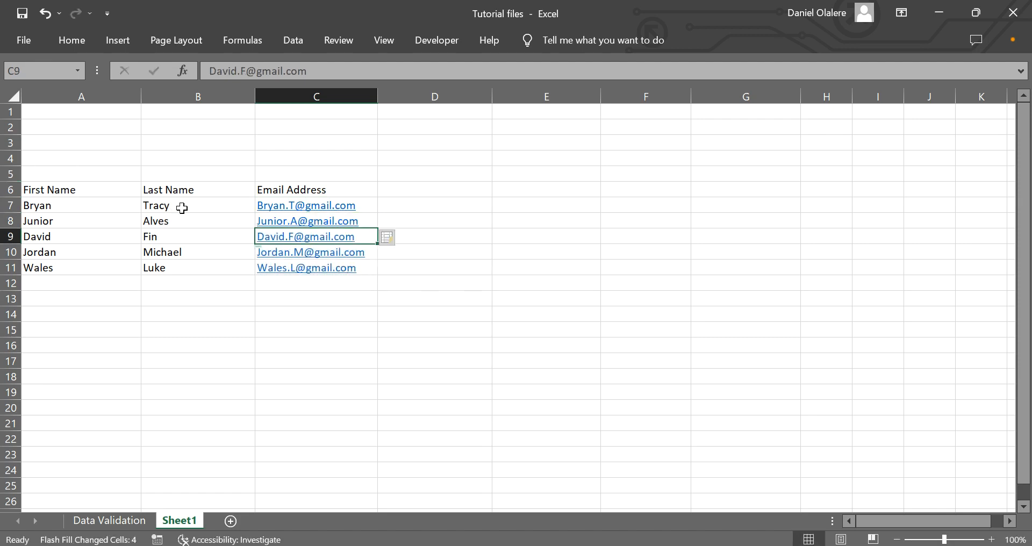
Copy the vertical contact table in A6:C11
click(63, 191)
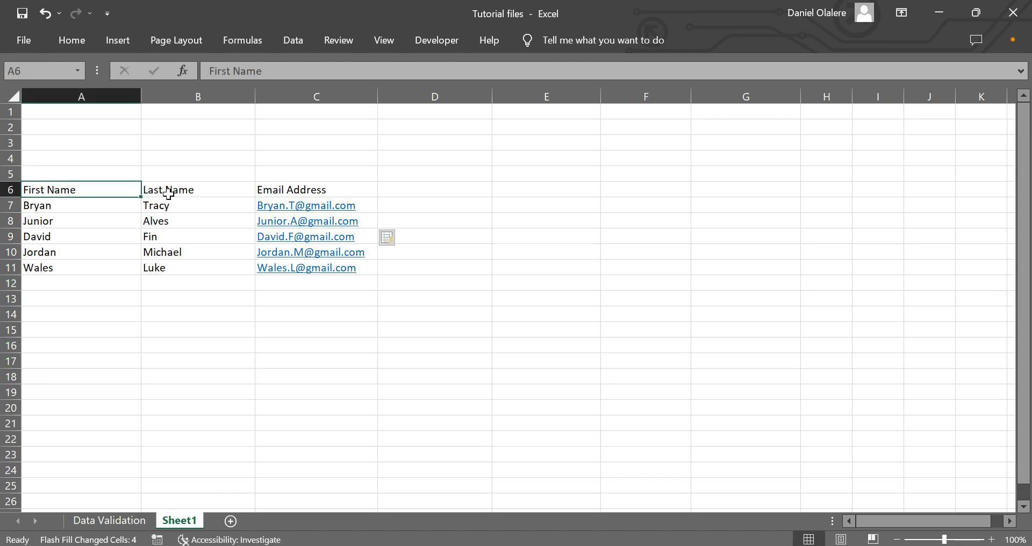
click(191, 191)
click(314, 191)
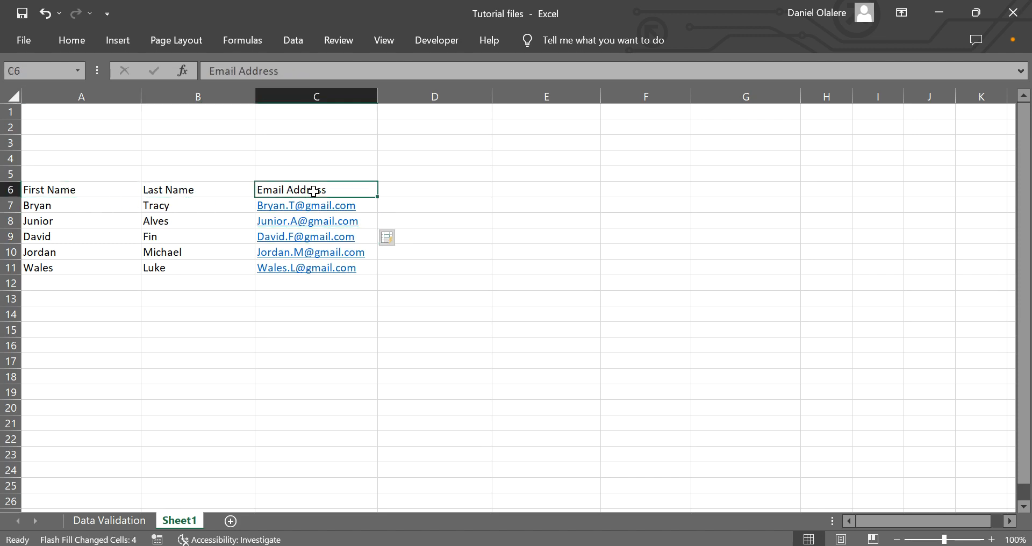
click(41, 188)
drag(40, 188, 355, 269)
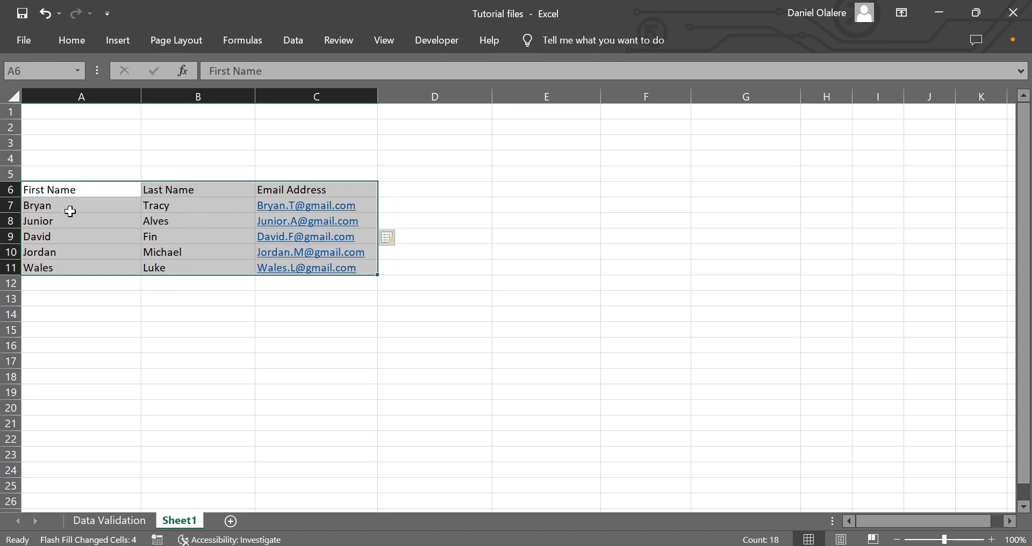
key(ctrl+c)
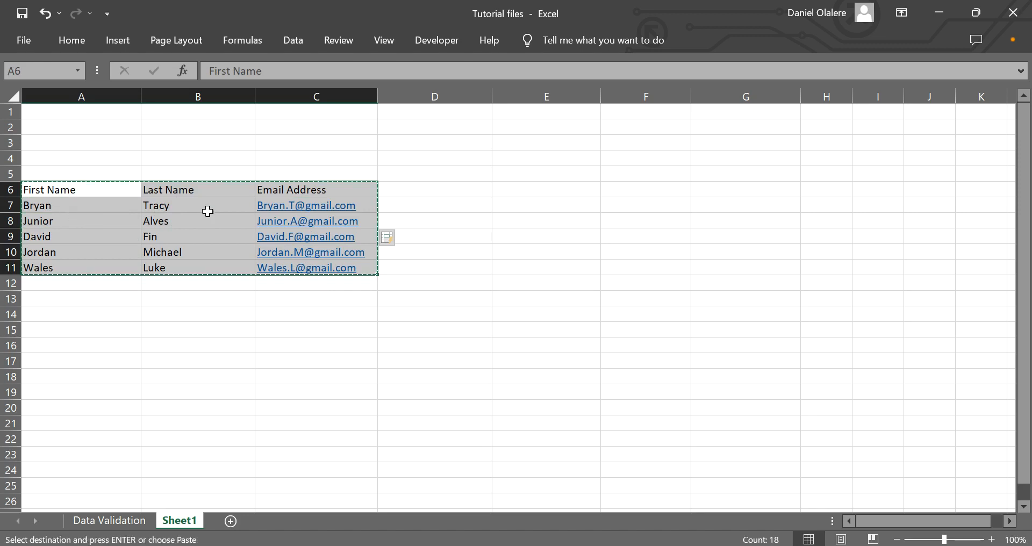
Paste the copied table into C1 with Paste Special using the Transpose option
click(278, 123)
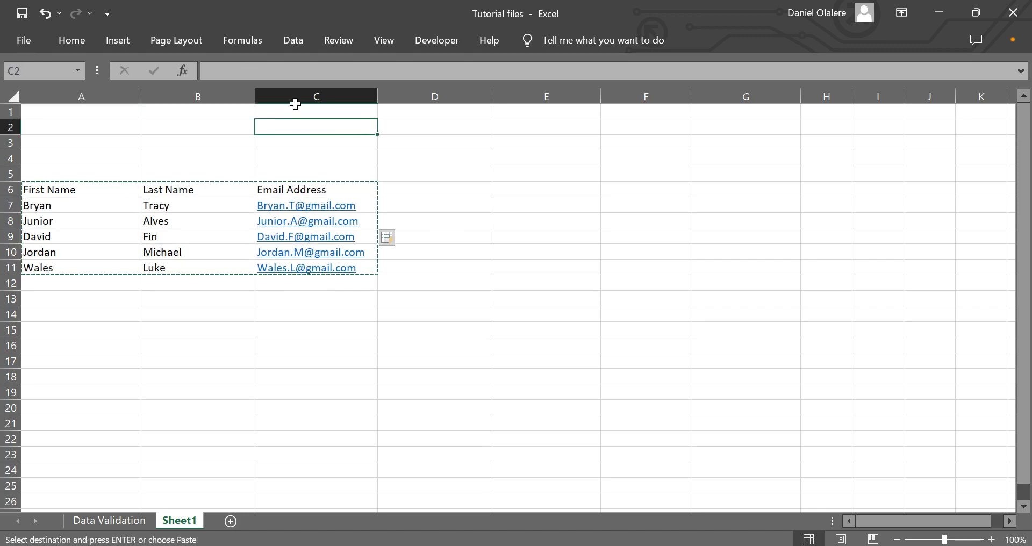
click(291, 112)
right_click(291, 112)
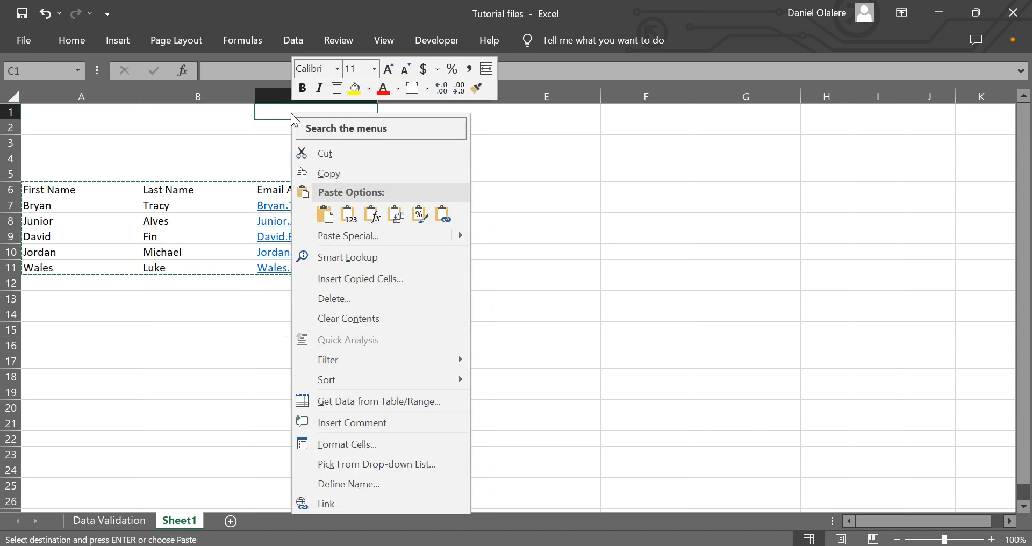
click(346, 240)
click(359, 353)
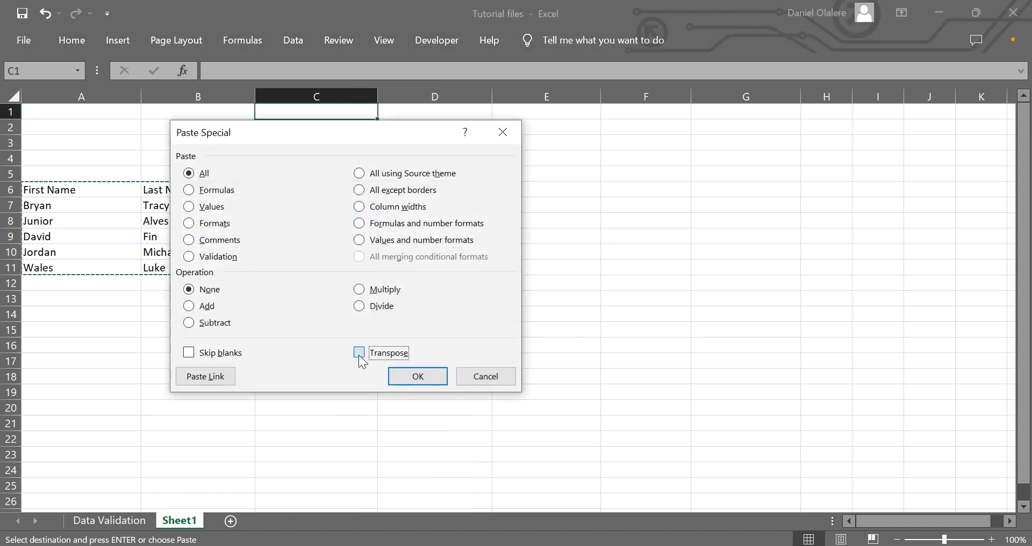
click(418, 376)
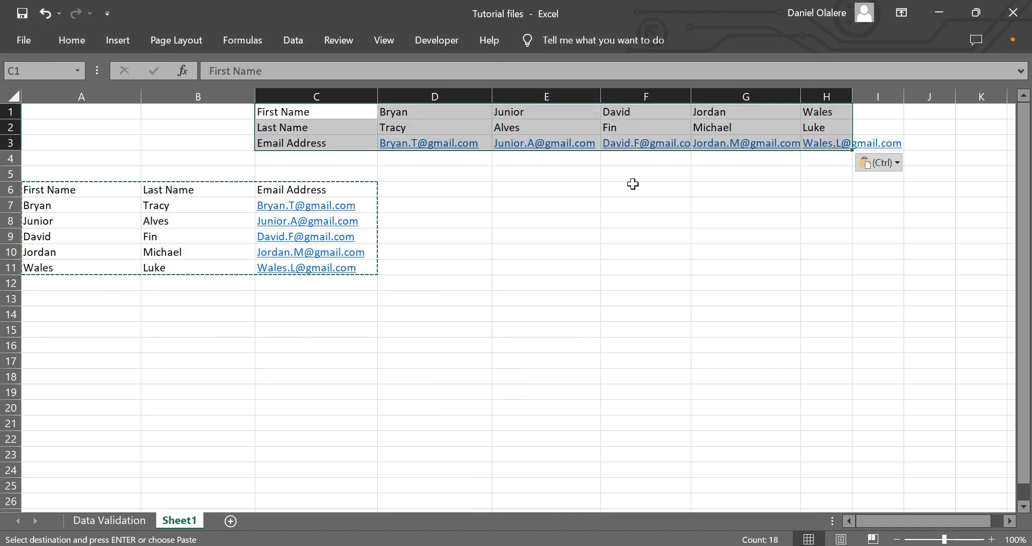
Autofit column G and widen column H so the email addresses fit
double_click(800, 96)
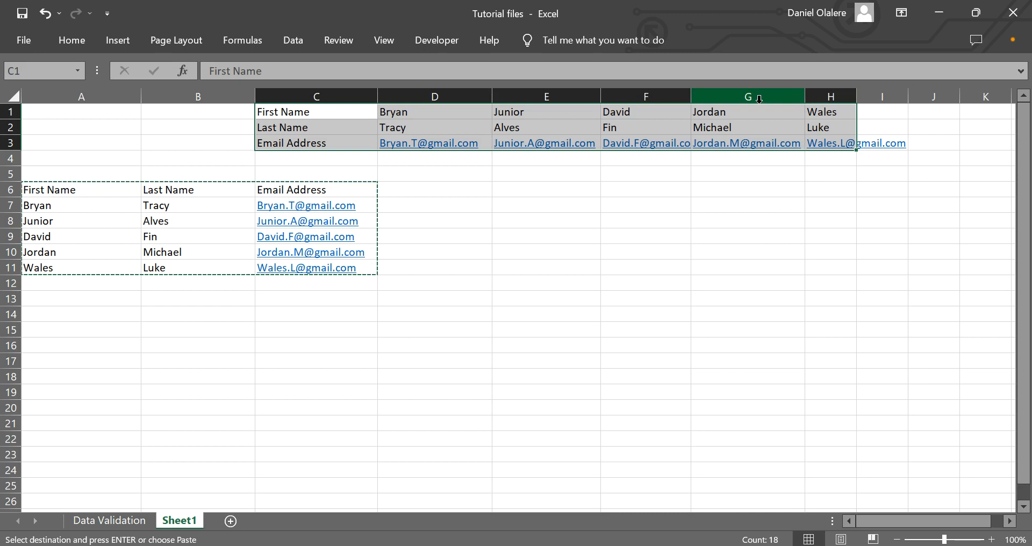
drag(598, 93, 597, 93)
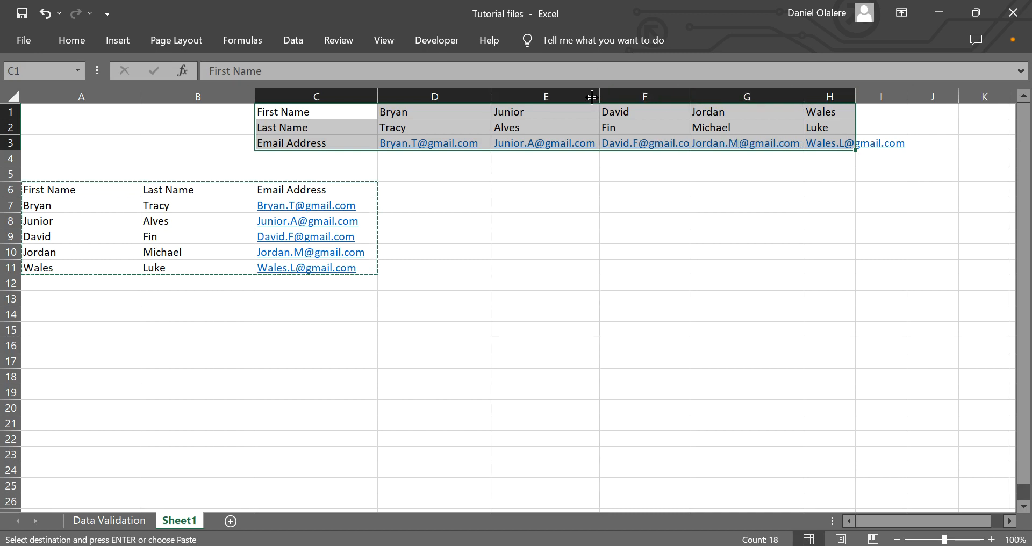
drag(857, 95, 908, 95)
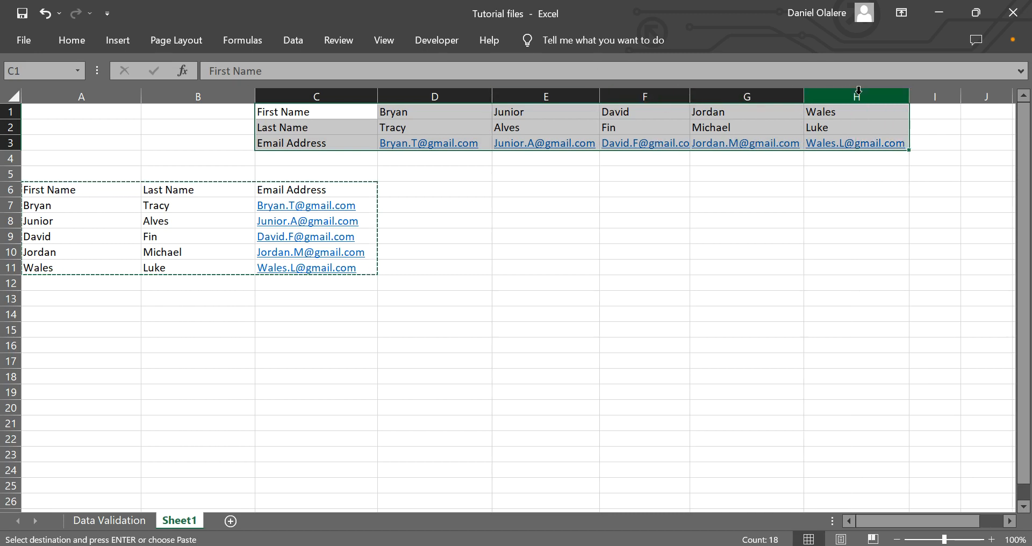
Clear the vertical table in A6:C11
click(428, 200)
drag(69, 191, 355, 275)
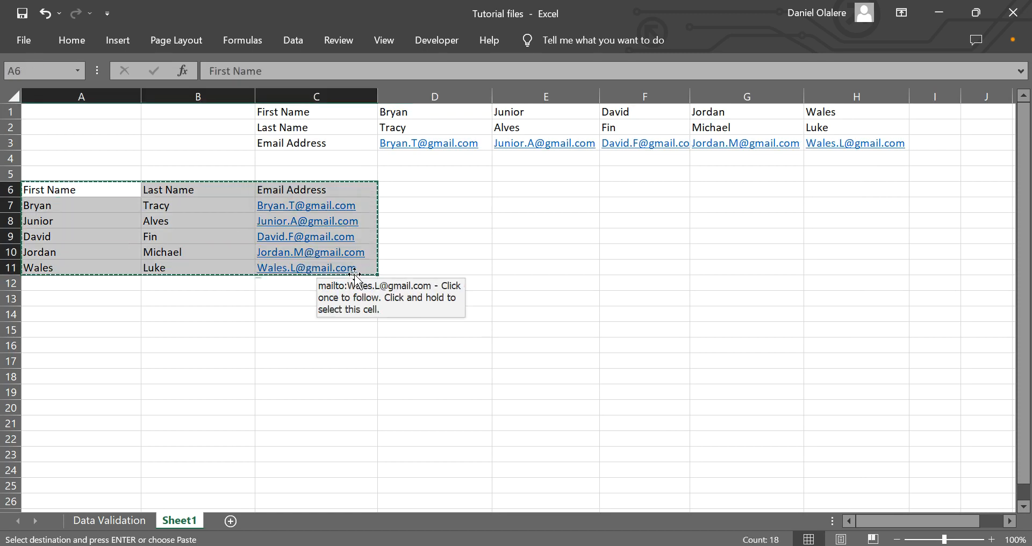
key(Delete)
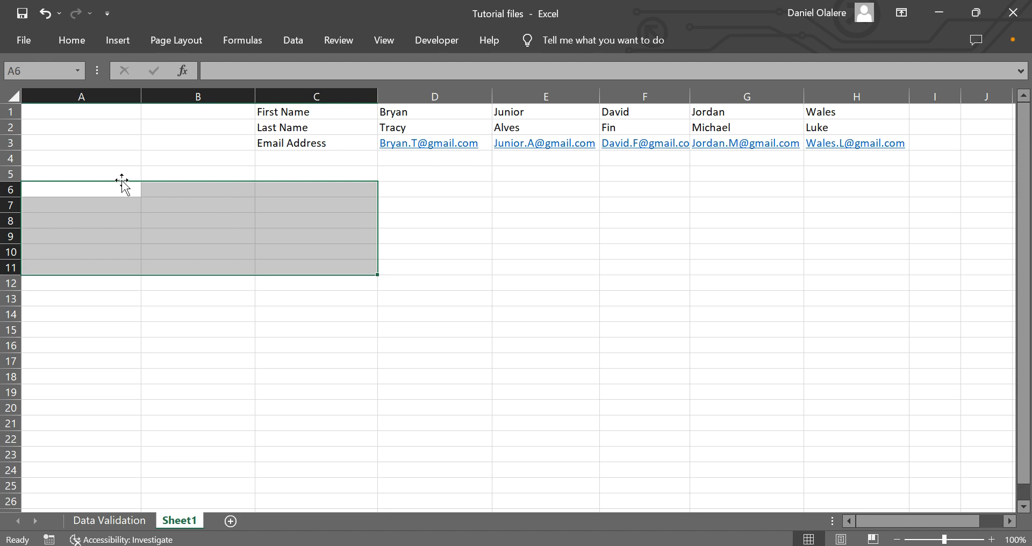
Select A6:C11 and enter the array formula =TRANSPOSE(C1:H3) across the range
click(227, 234)
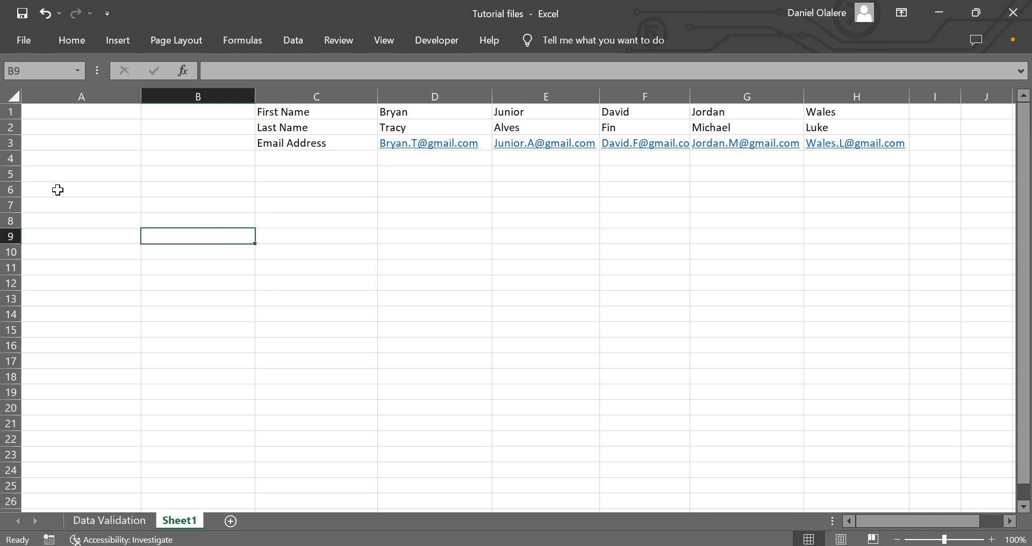
drag(57, 190, 299, 270)
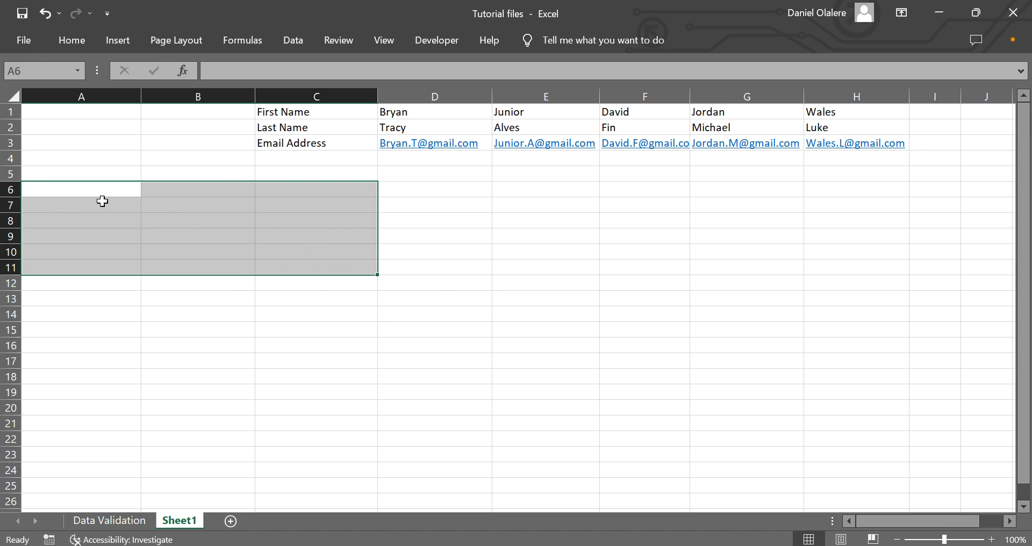
drag(51, 196, 320, 270)
text(=)
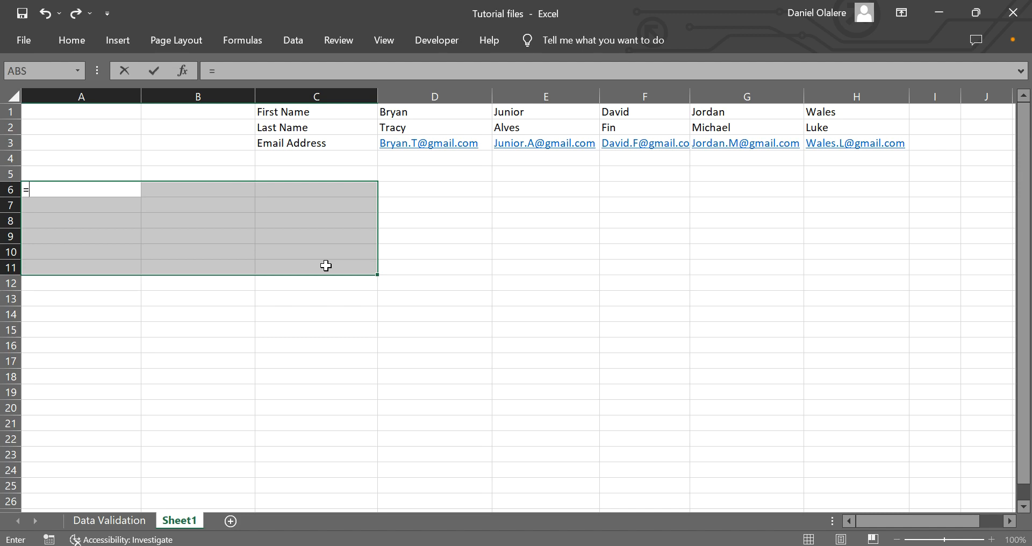
text(trans)
key(Tab)
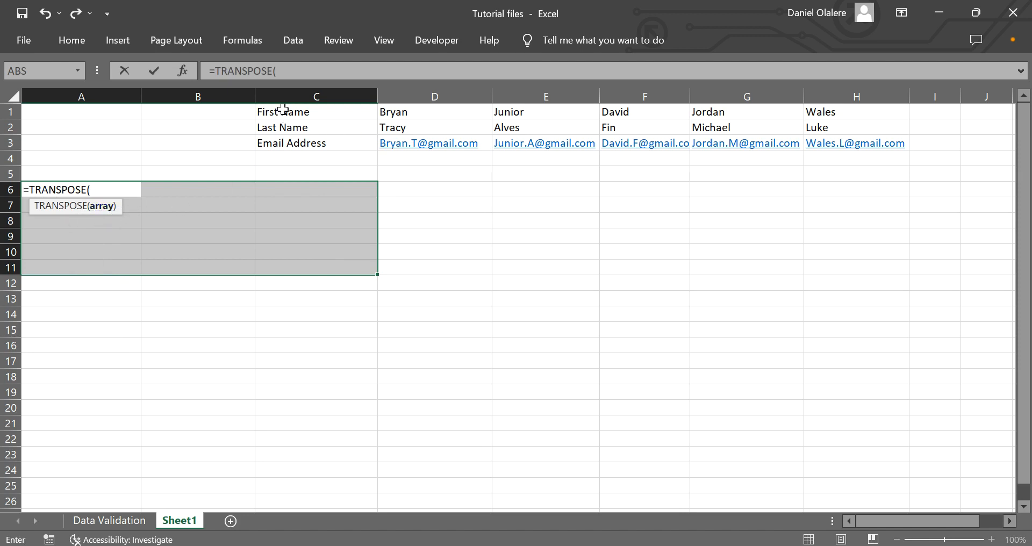
drag(281, 112, 818, 147)
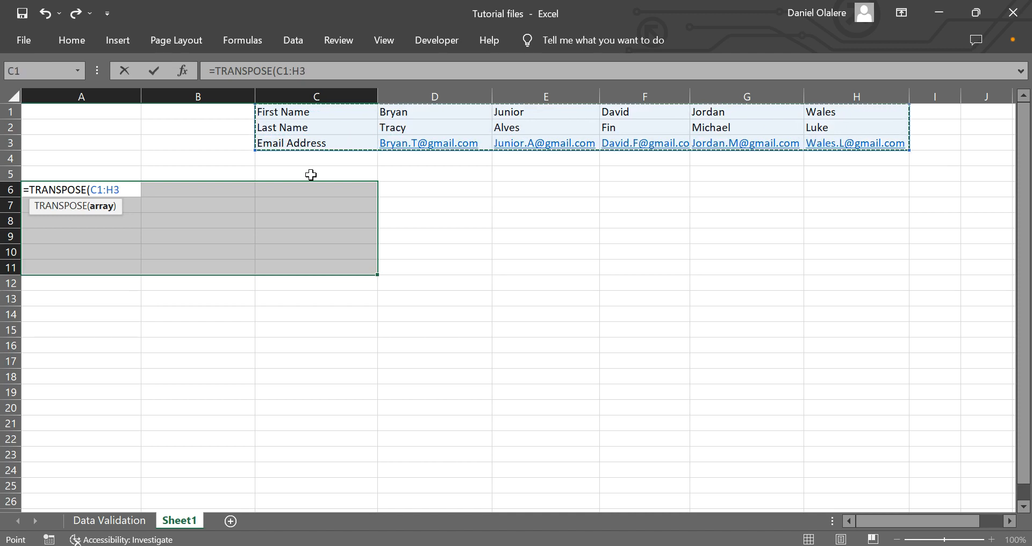
text())
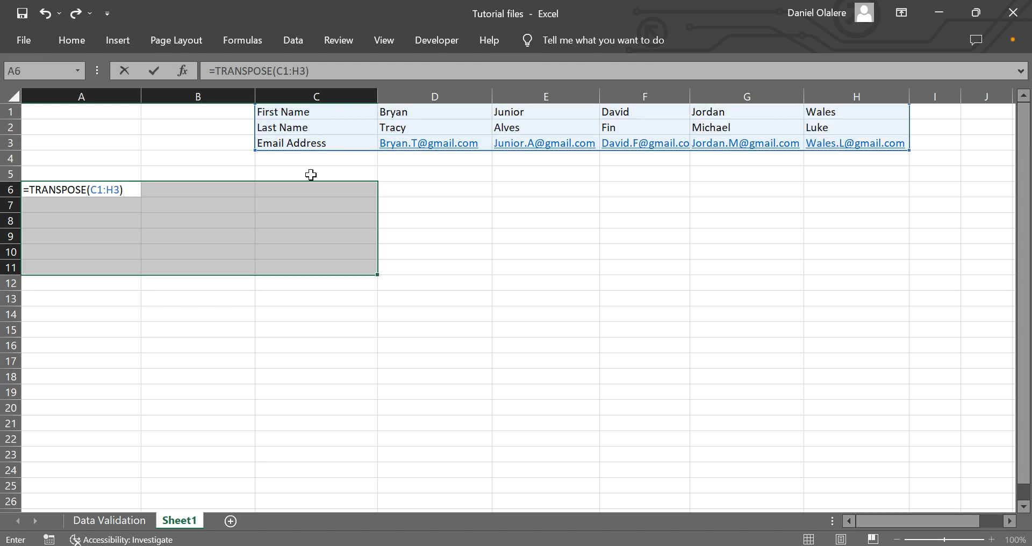
key(ctrl+shift+Return)
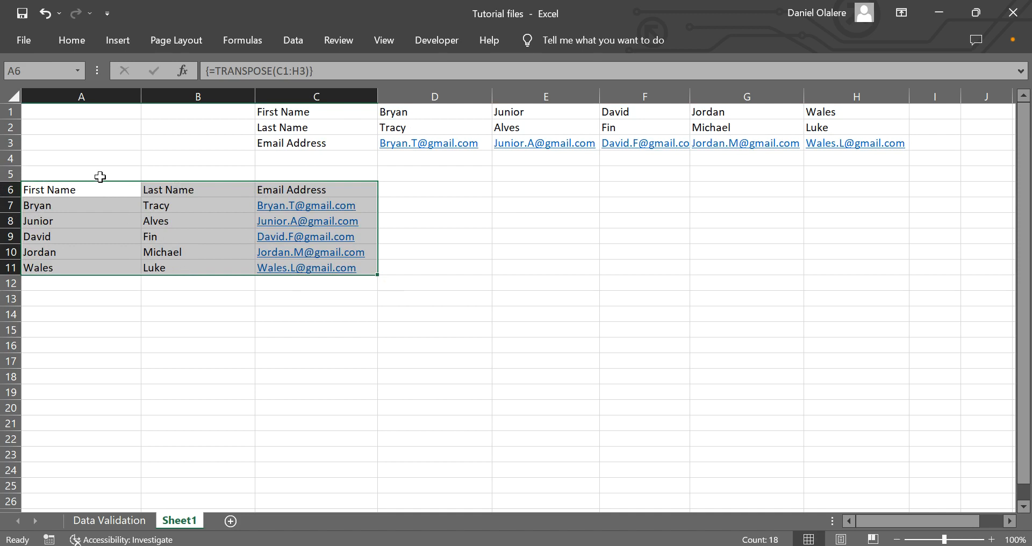
Try copying and pasting the transposed range A6:C11, then undo the paste
click(314, 344)
drag(46, 188, 297, 266)
key(ctrl+c)
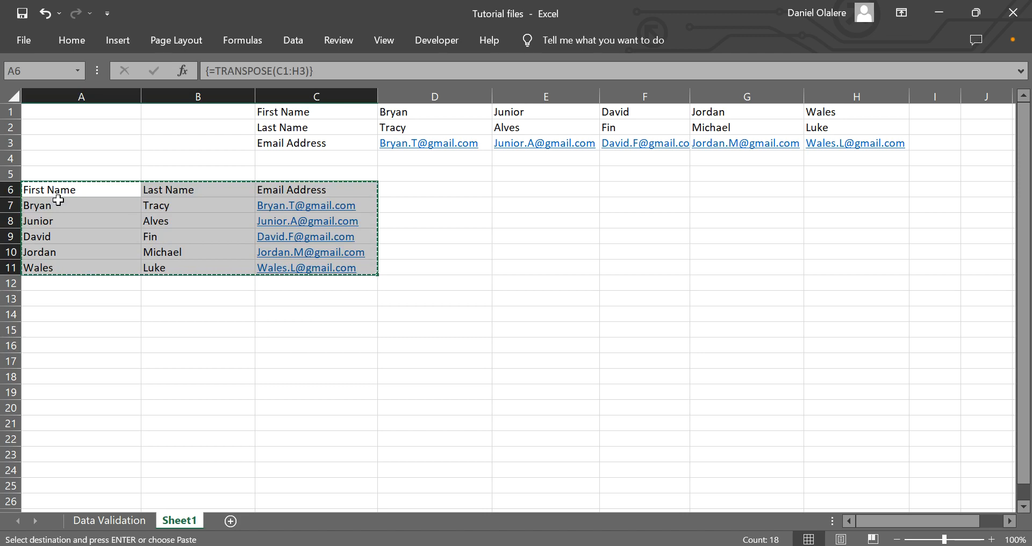
right_click(73, 253)
click(123, 251)
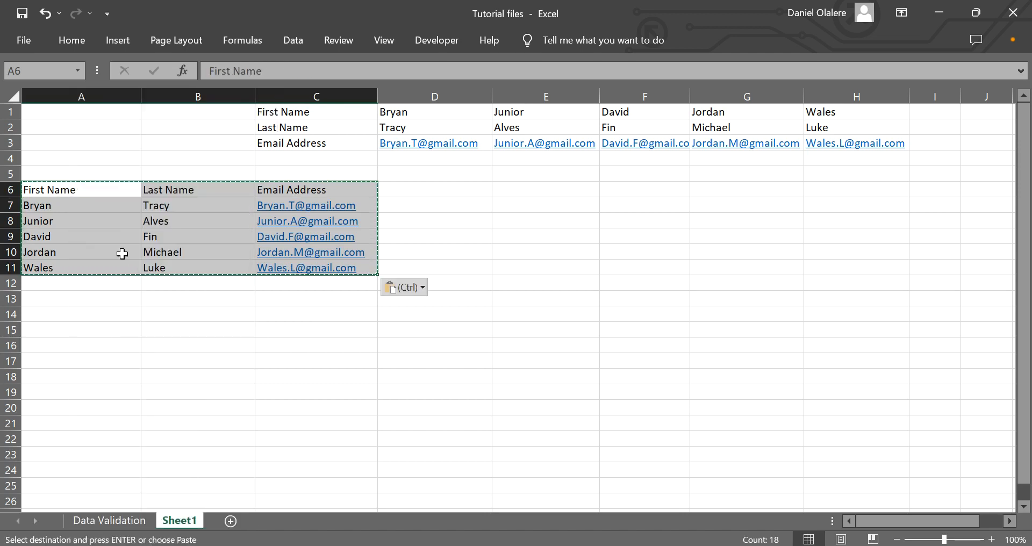
click(119, 311)
key(ctrl+z)
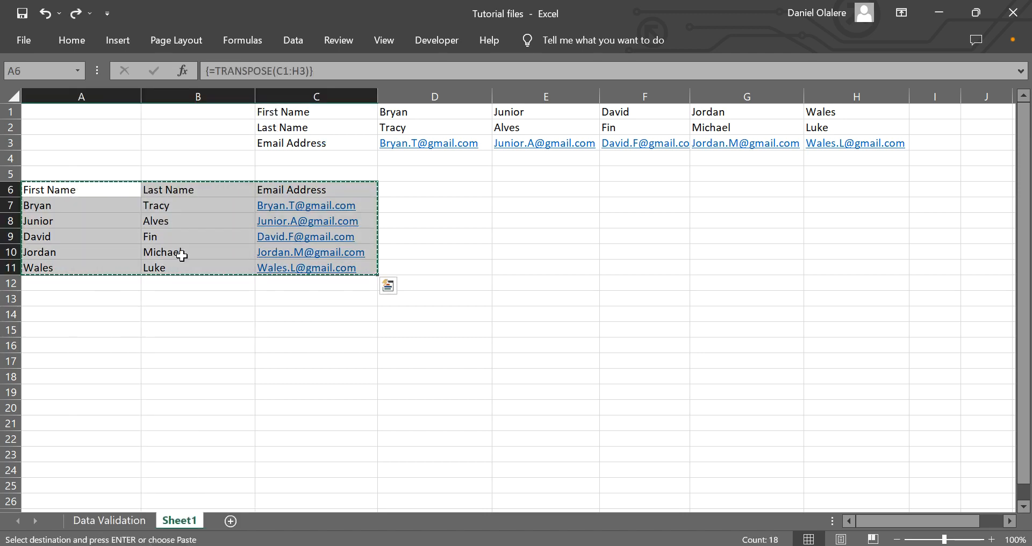
Delete the source data in C1:H3 to test the formula link, then undo the deletion
click(185, 253)
click(286, 113)
drag(286, 113, 856, 142)
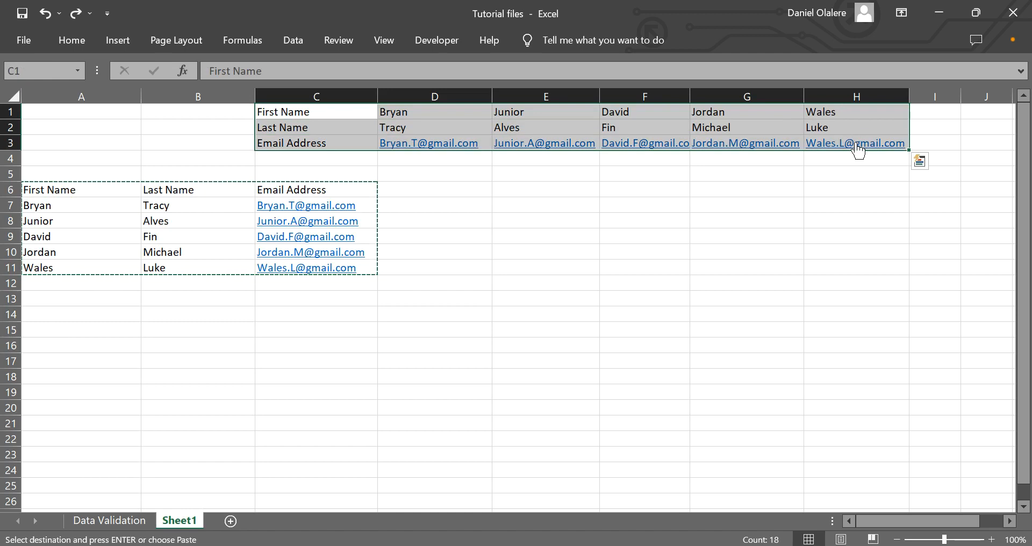
key(Delete)
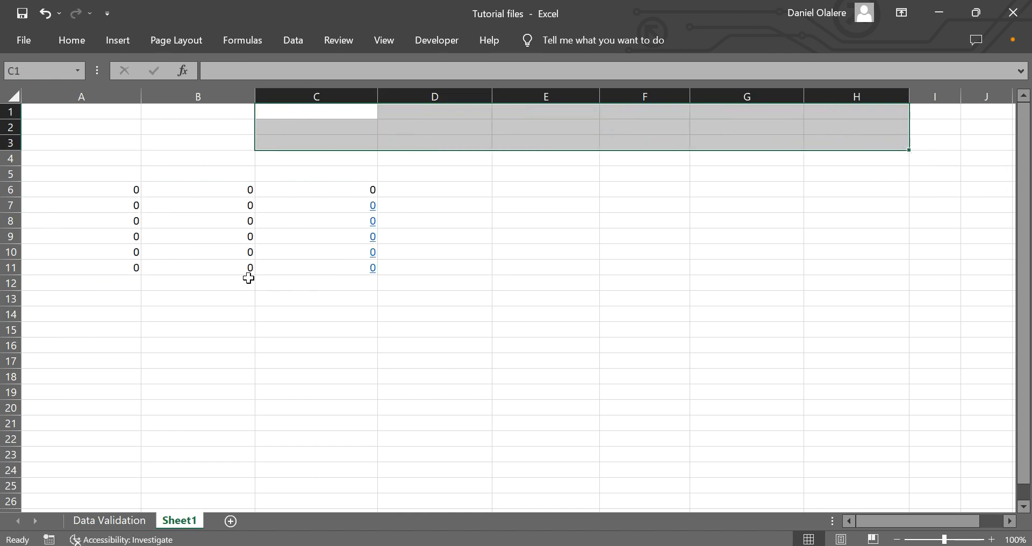
key(ctrl+z)
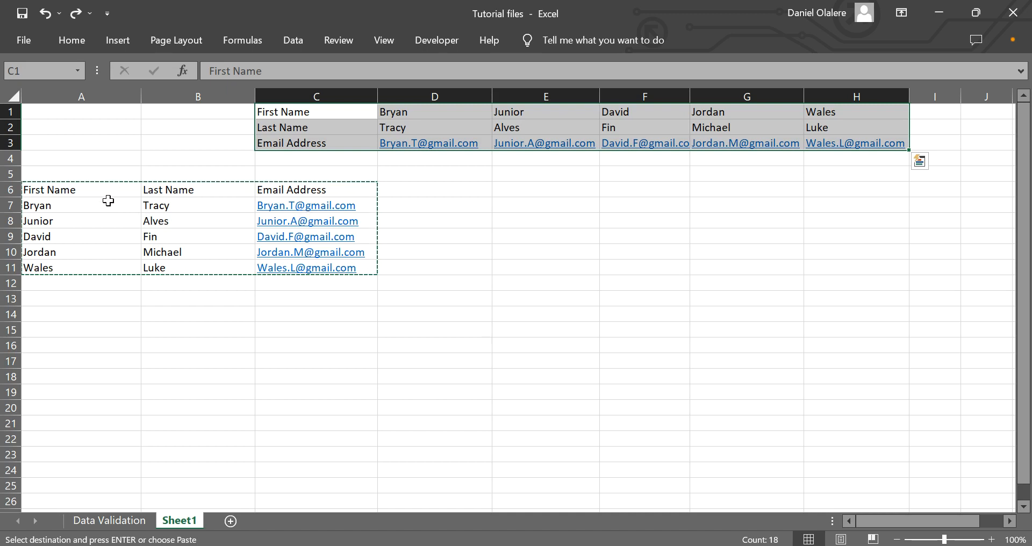
Convert the transposed table in A6:C11 to static values by pasting it back over itself as values
click(47, 211)
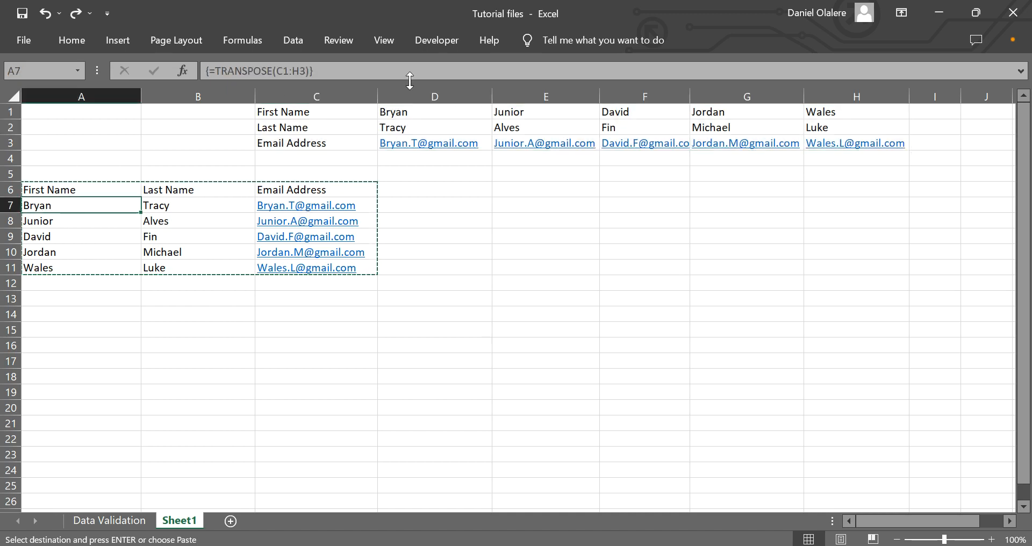
drag(274, 116, 546, 138)
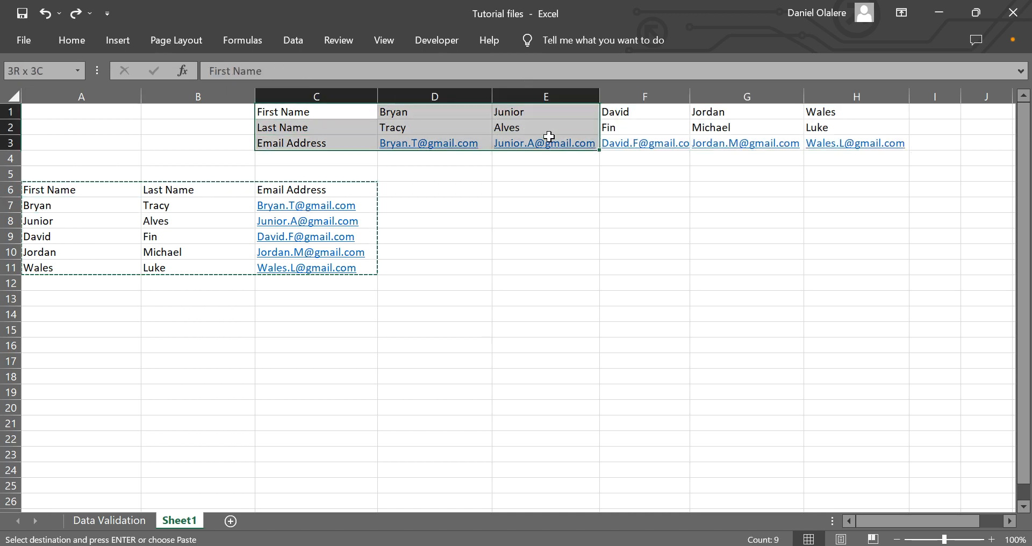
drag(315, 110, 878, 145)
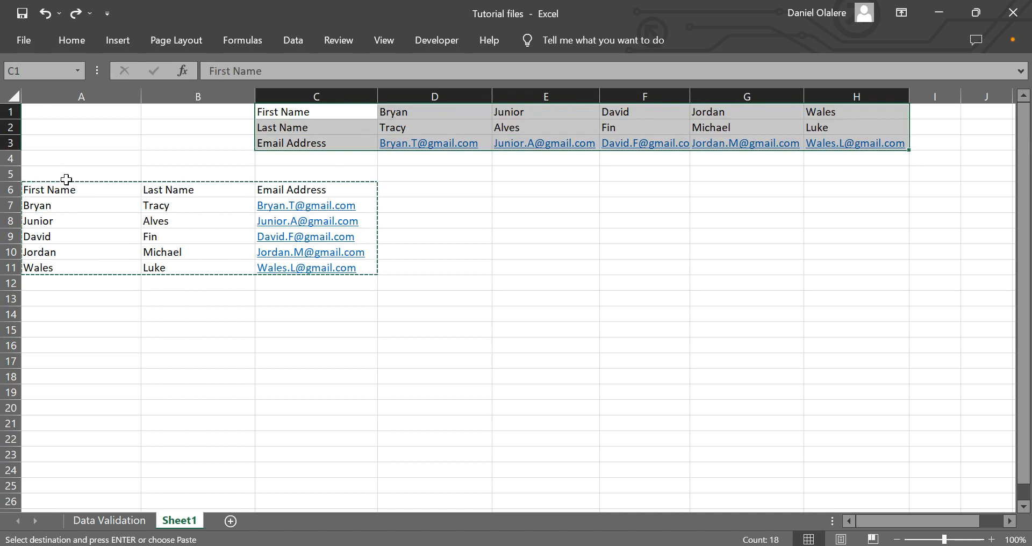
drag(80, 193, 376, 267)
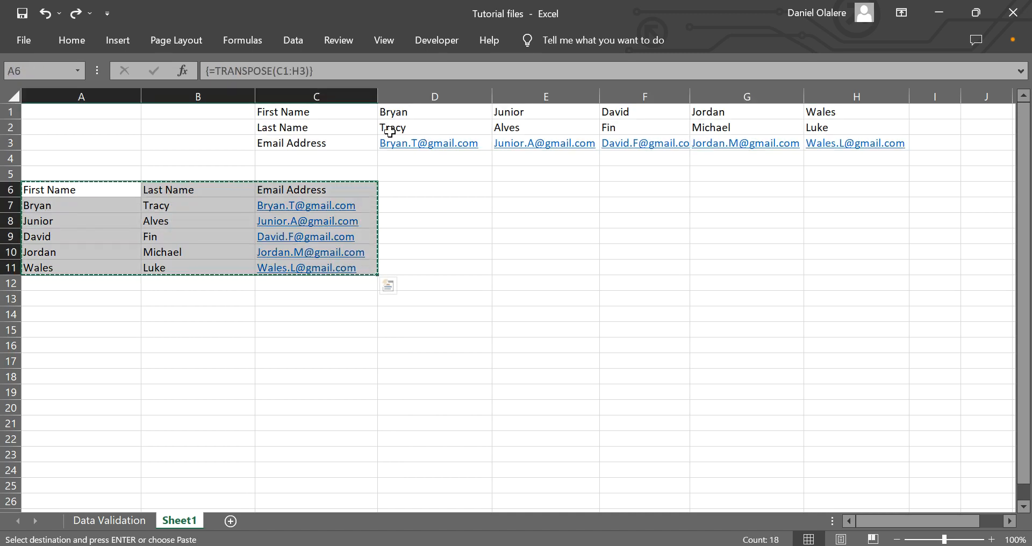
right_click(76, 190)
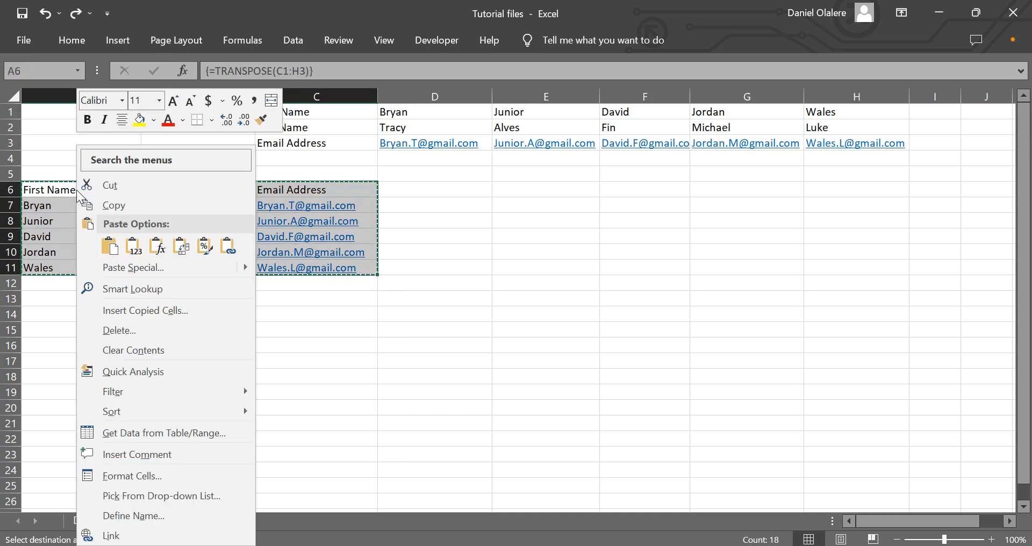
click(139, 254)
click(281, 131)
click(101, 222)
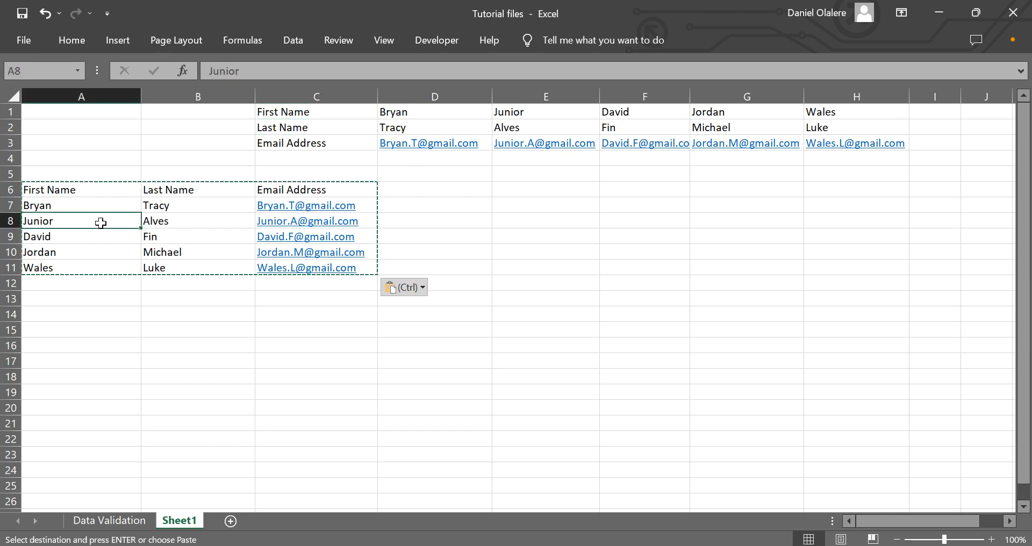
Delete the original horizontal data in C1:H3
drag(274, 112, 849, 144)
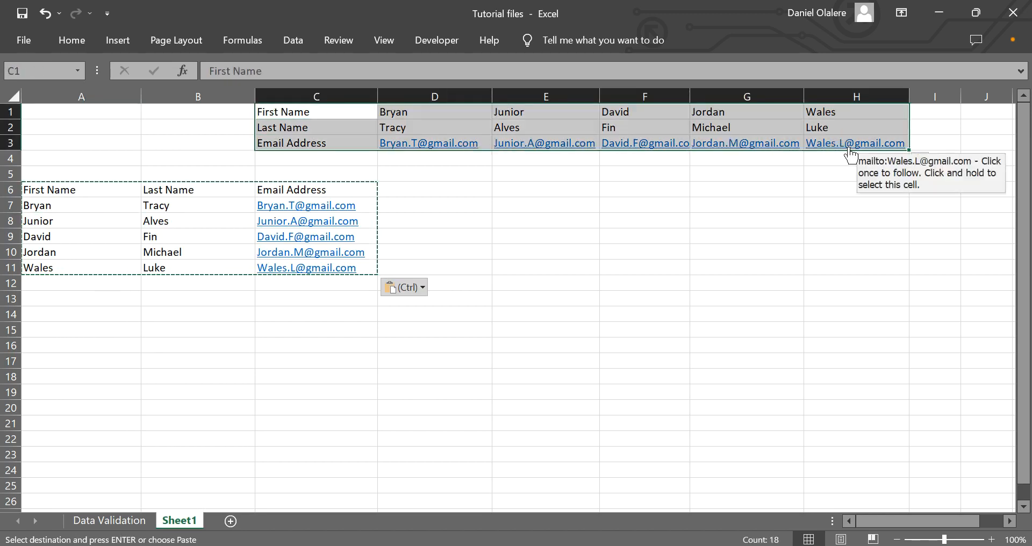
key(Delete)
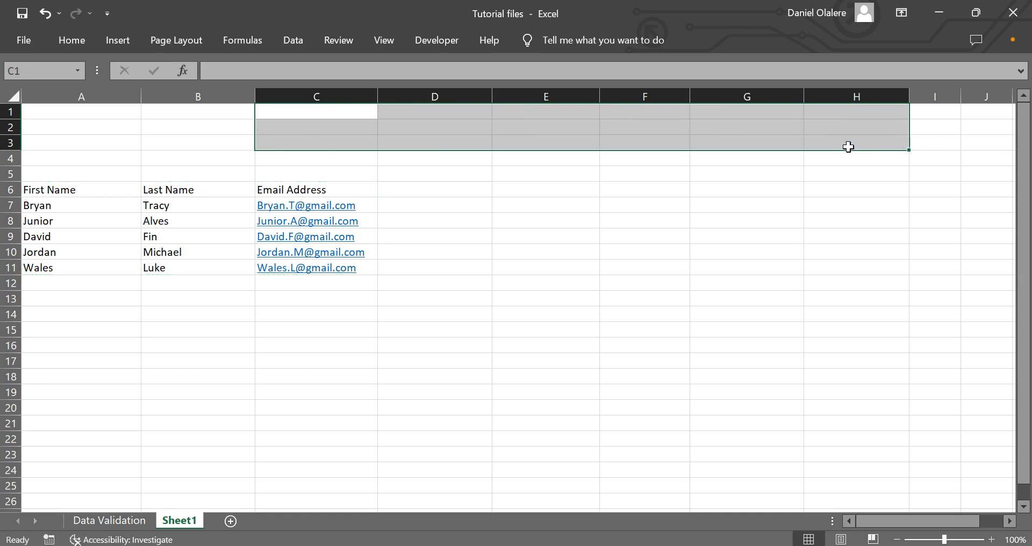
Examine the vertical table's cells and trial-select destination ranges to size a horizontal transposed block
click(46, 193)
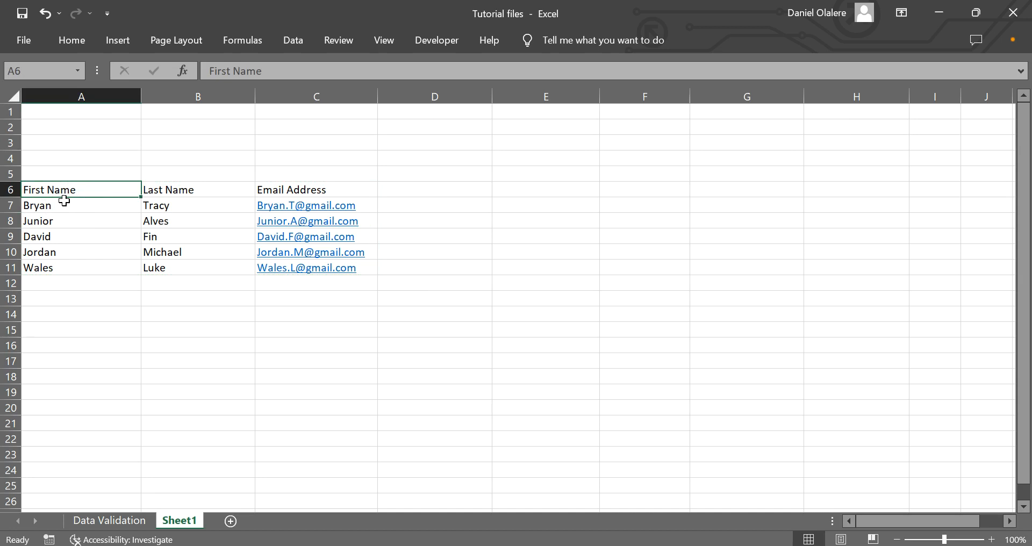
drag(221, 202, 328, 252)
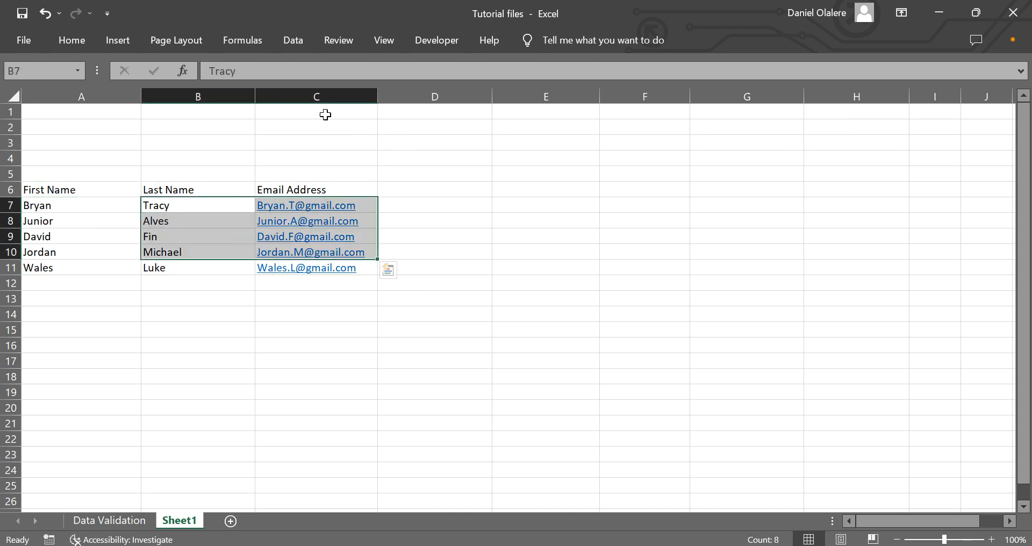
click(298, 299)
drag(298, 300, 483, 329)
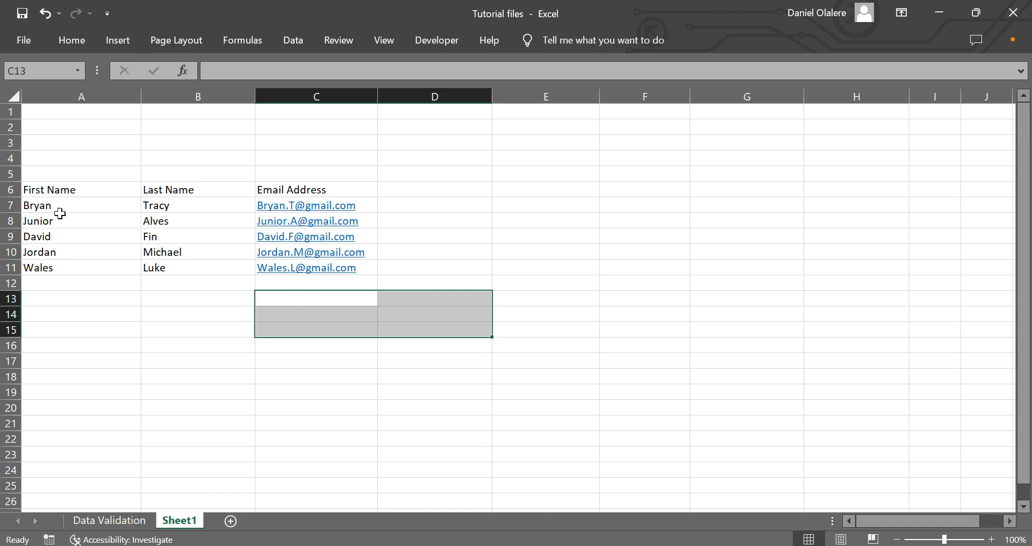
click(67, 189)
click(159, 192)
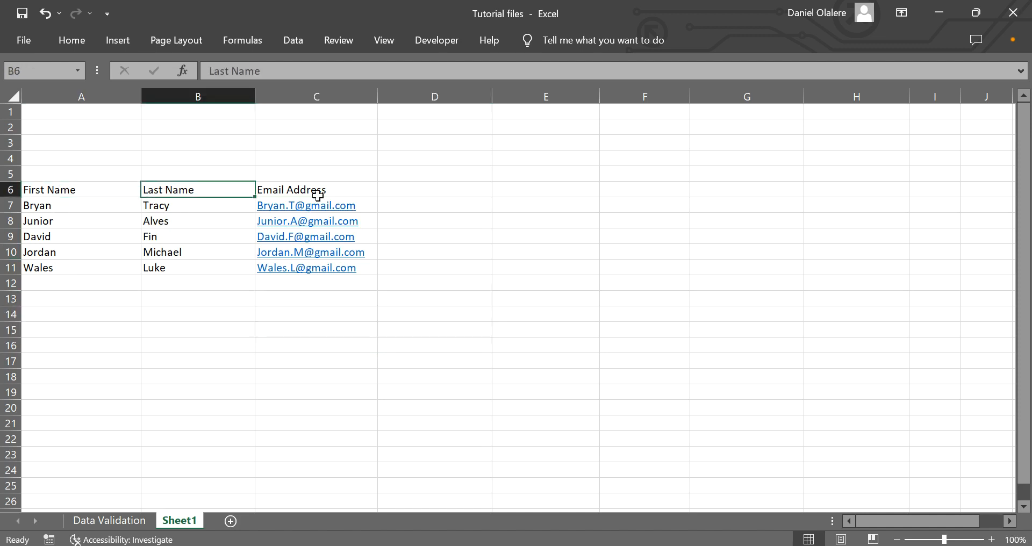
click(317, 195)
drag(307, 299, 309, 323)
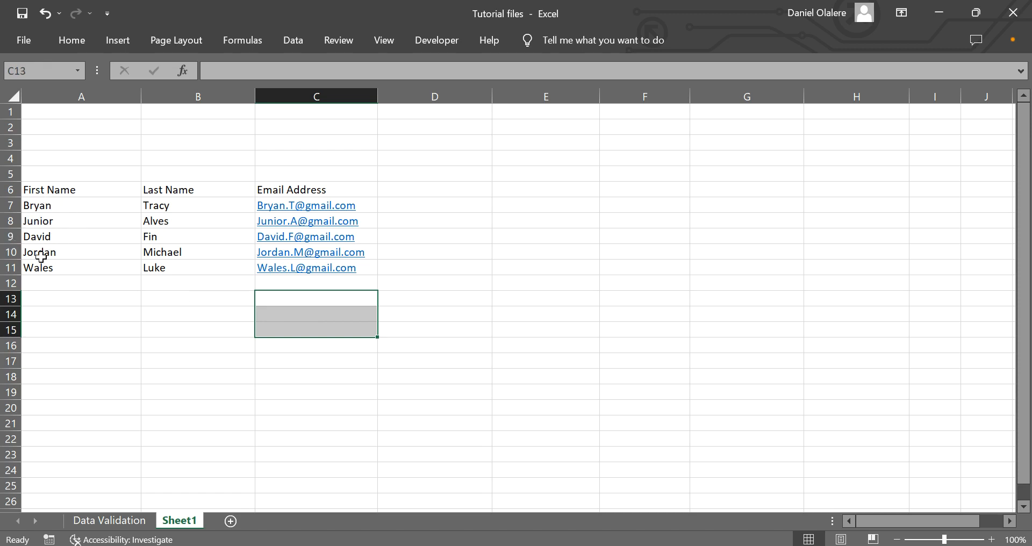
click(393, 297)
drag(393, 297, 416, 340)
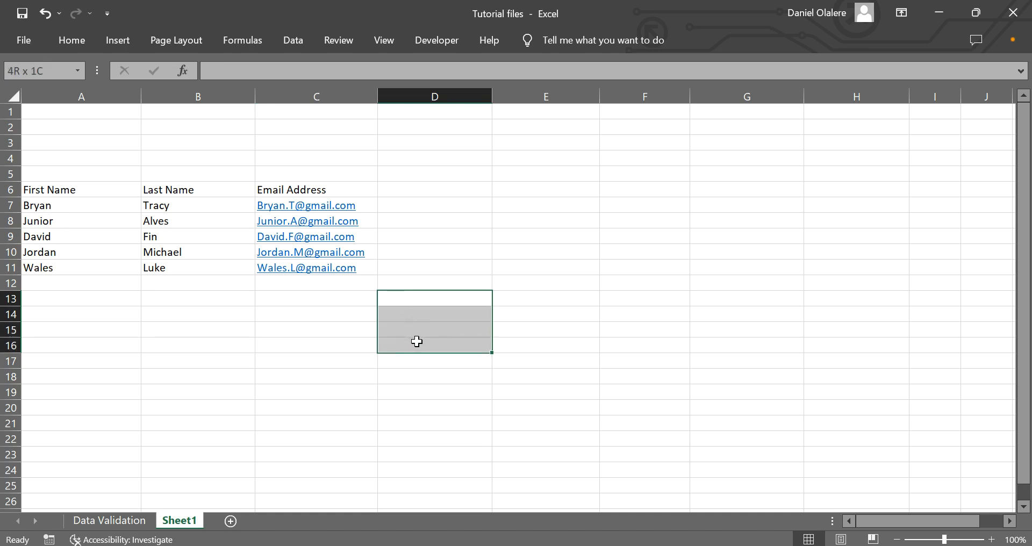
drag(416, 342, 860, 347)
Select C13:H15 and enter the array formula =TRANSPOSE(A6:C11) across the range
drag(330, 293, 806, 331)
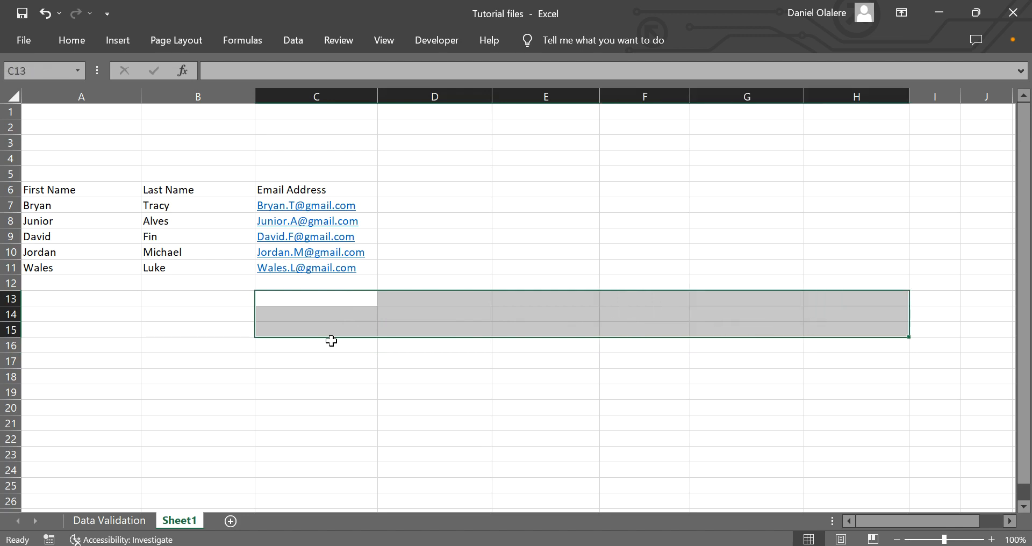
text(=)
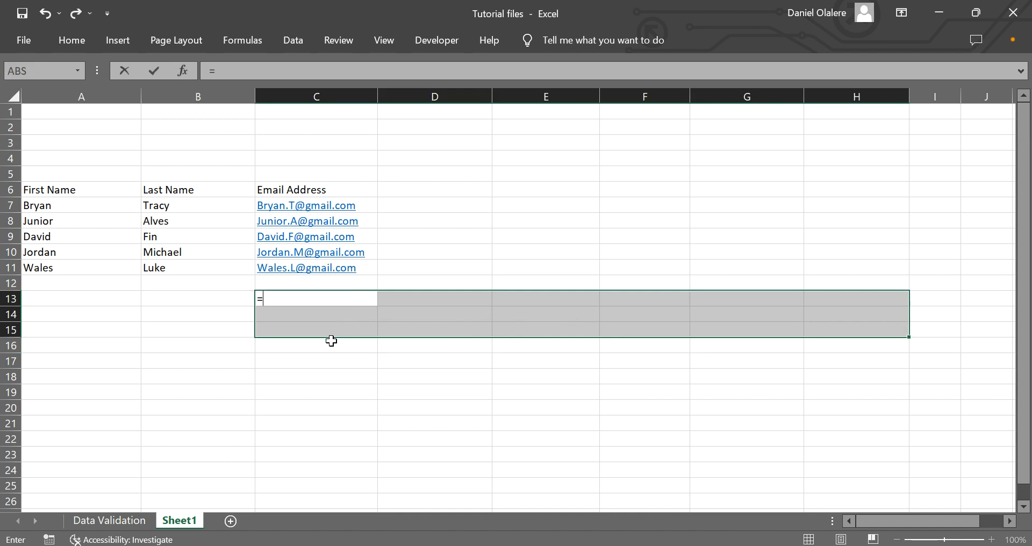
text(transp)
key(Tab)
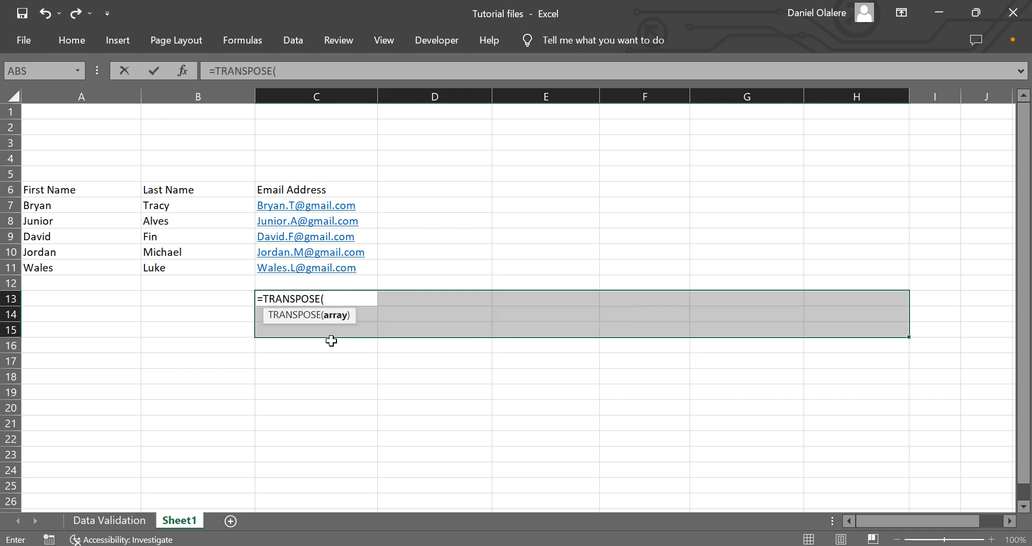
drag(33, 194, 312, 267)
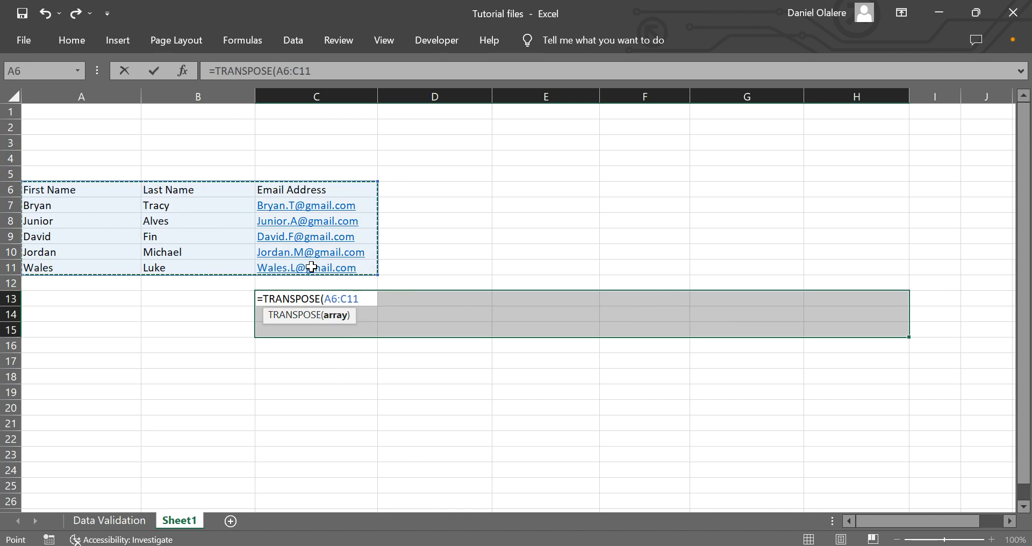
text(()
text())
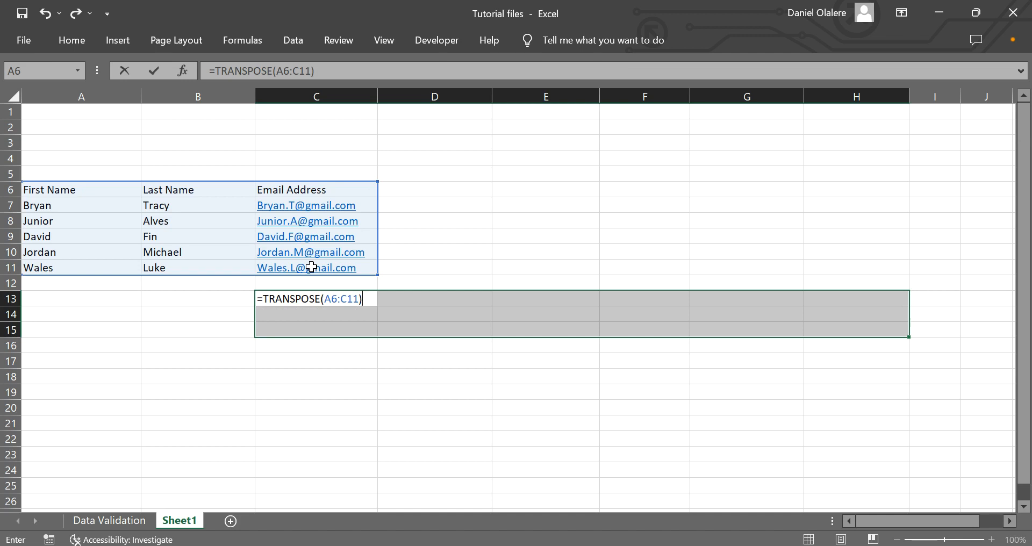
key(ctrl+shift+Return)
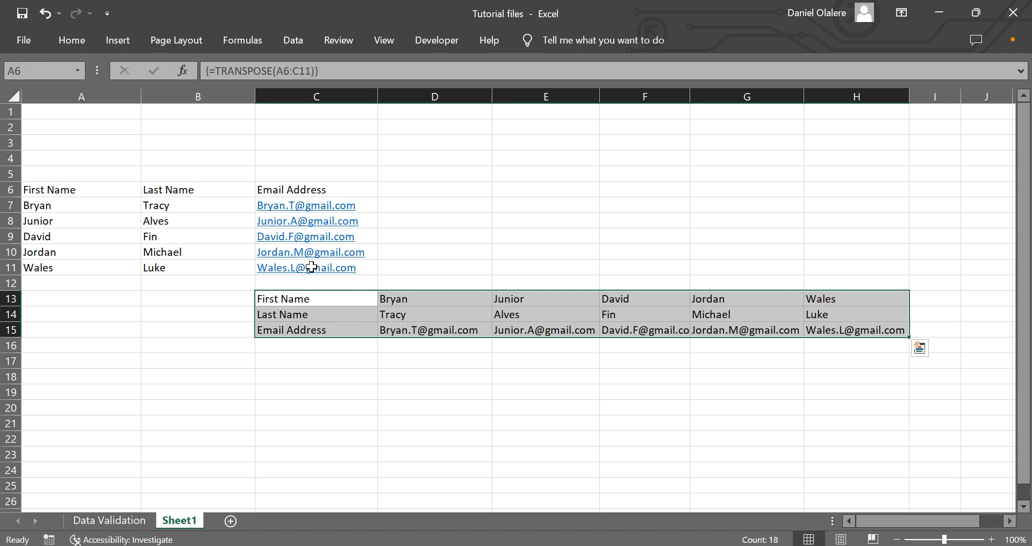
Autofit column F's width to fit the email addresses
drag(435, 268, 492, 269)
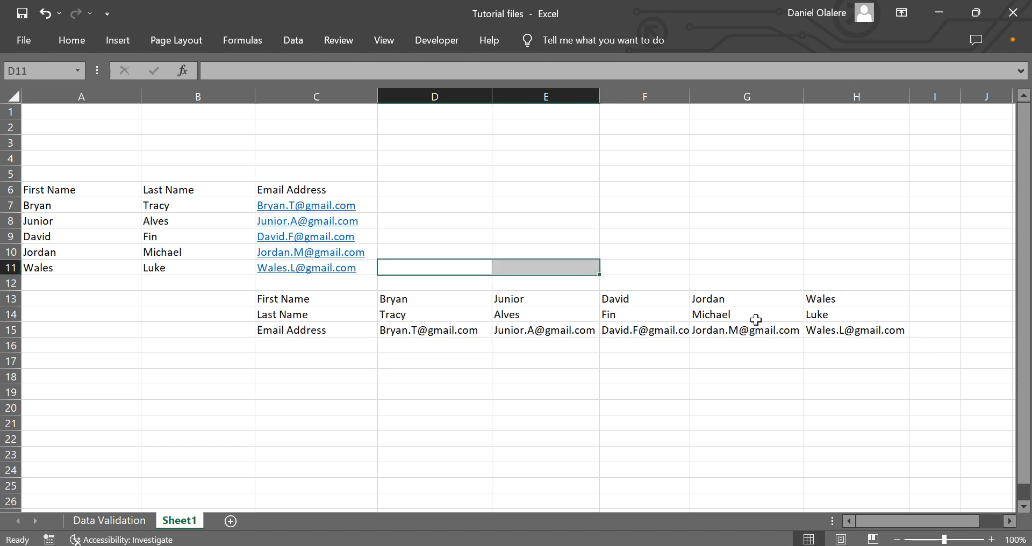
double_click(689, 96)
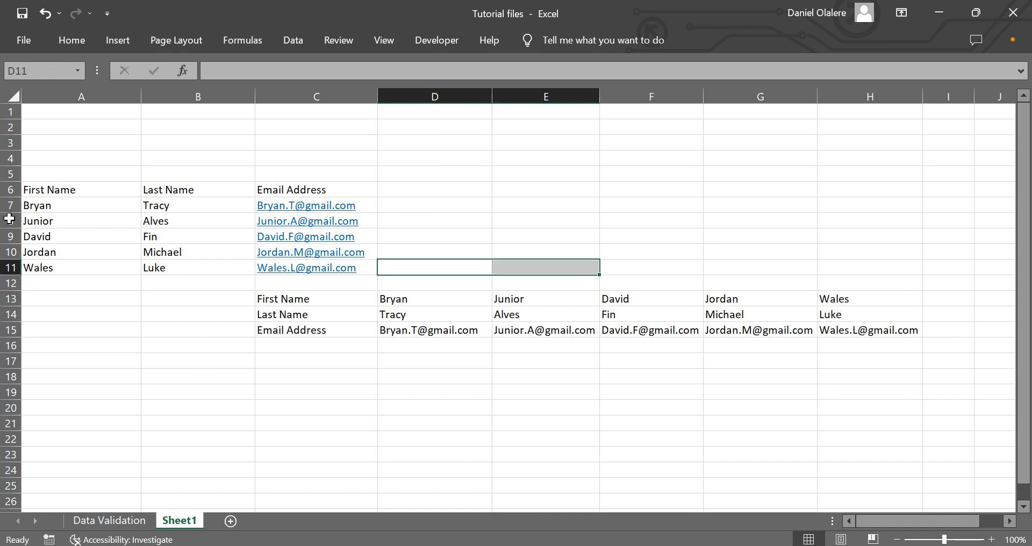
Delete the vertical table in A6:C11 to test the formula link, then undo the deletion
drag(48, 195, 282, 263)
key(Delete)
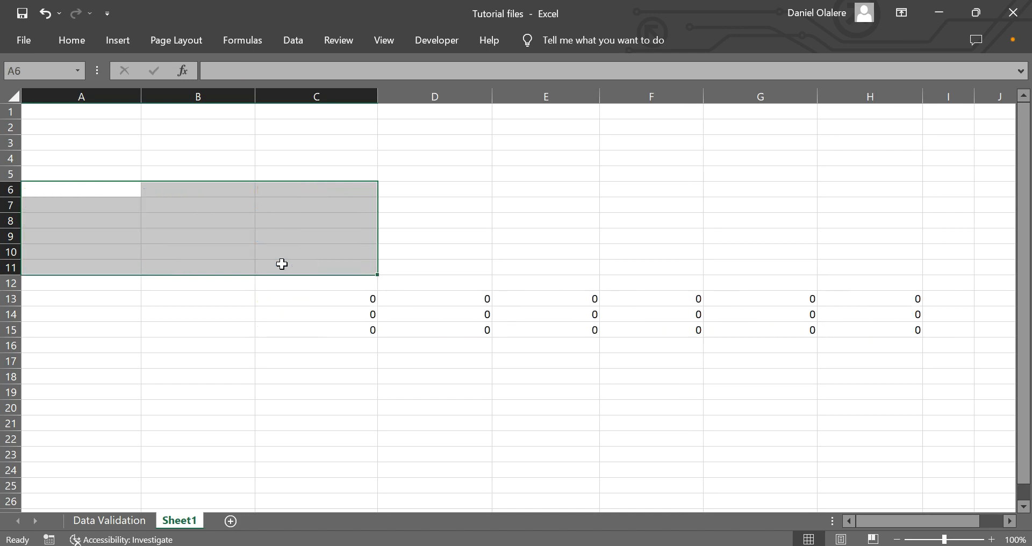
click(412, 326)
key(ctrl+z)
Clear the TRANSPOSE formula results from C13:H15
drag(333, 297, 892, 323)
key(Delete)
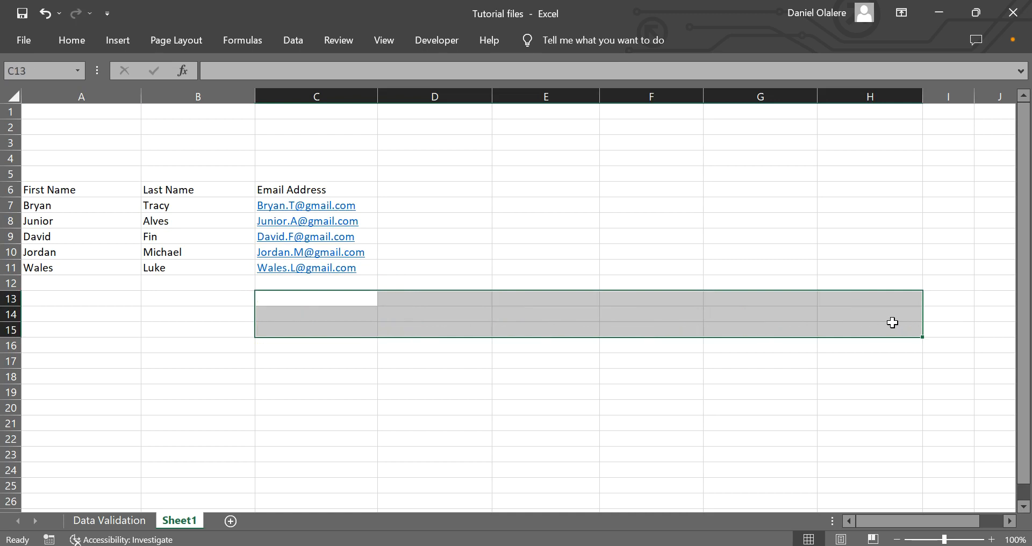
Copy A6:C11 and paste it at C14 using Paste Special with Transpose enabled
drag(23, 189, 337, 264)
key(ctrl+c)
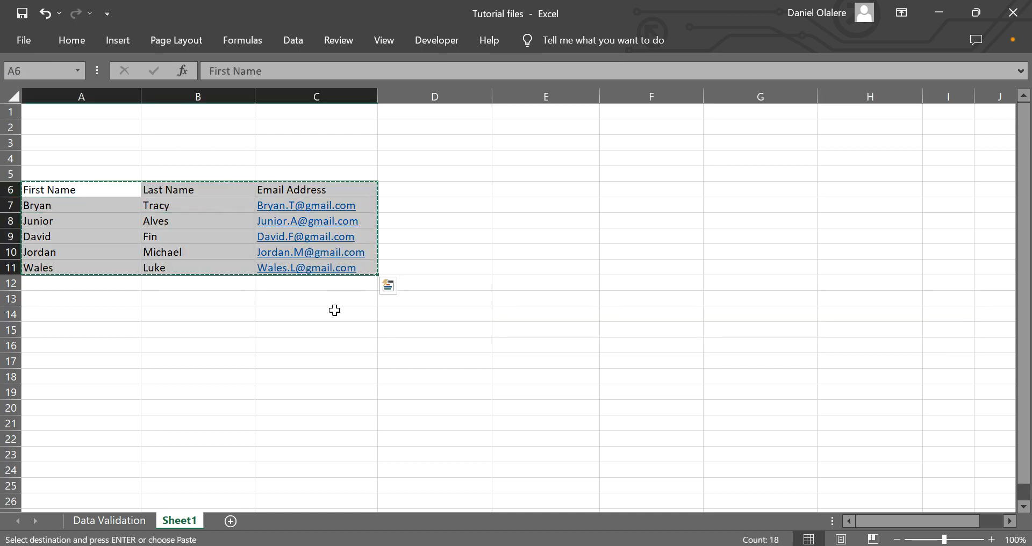
click(330, 312)
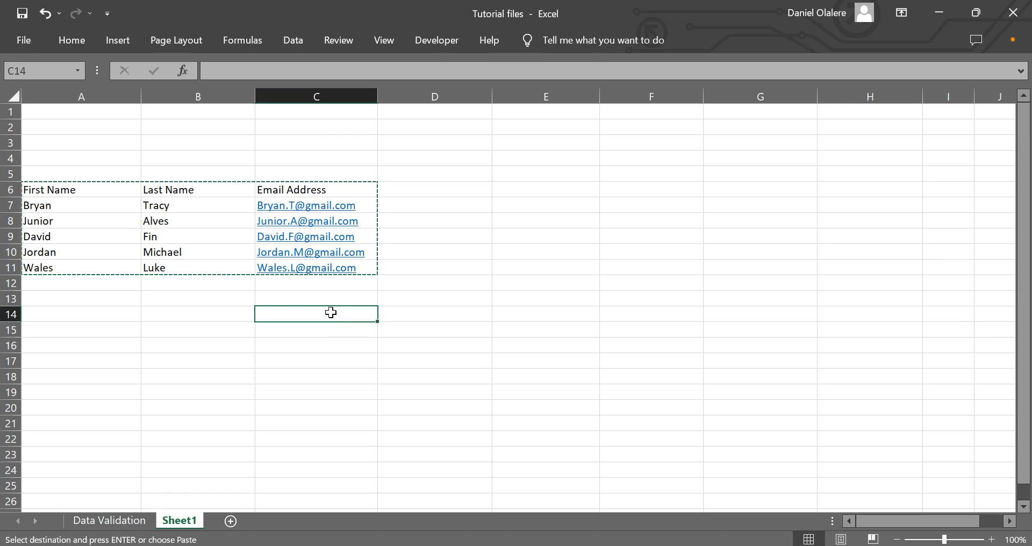
right_click(330, 314)
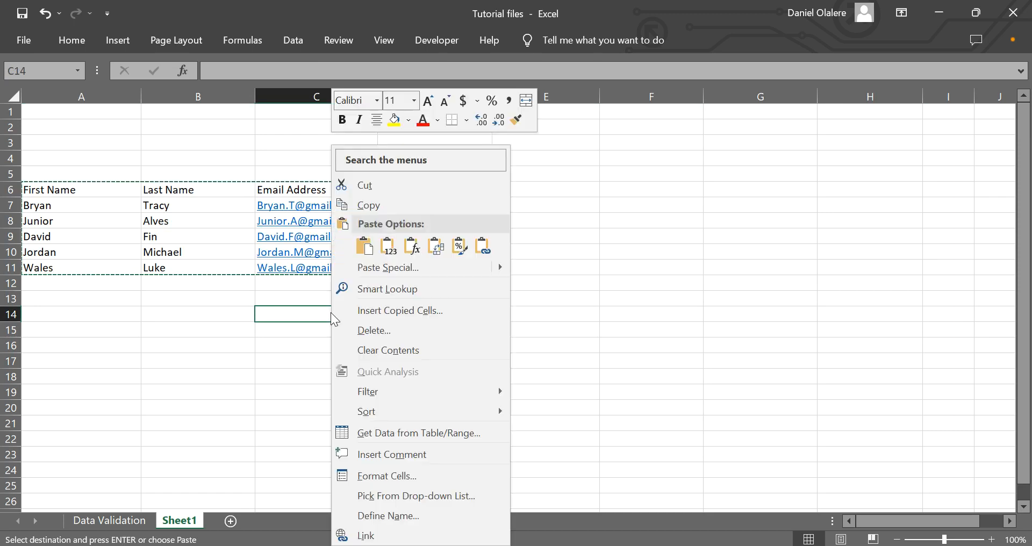
click(383, 267)
click(395, 379)
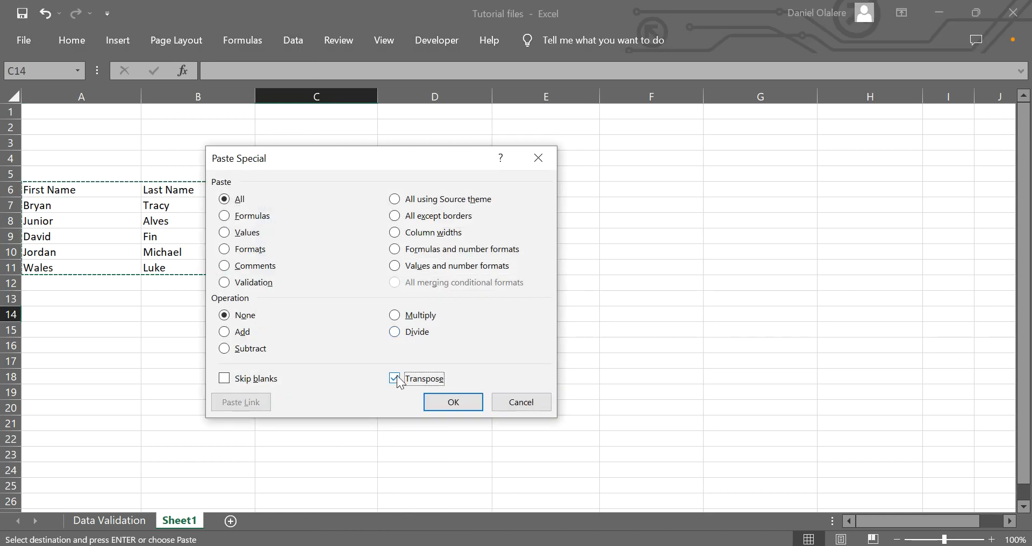
click(451, 402)
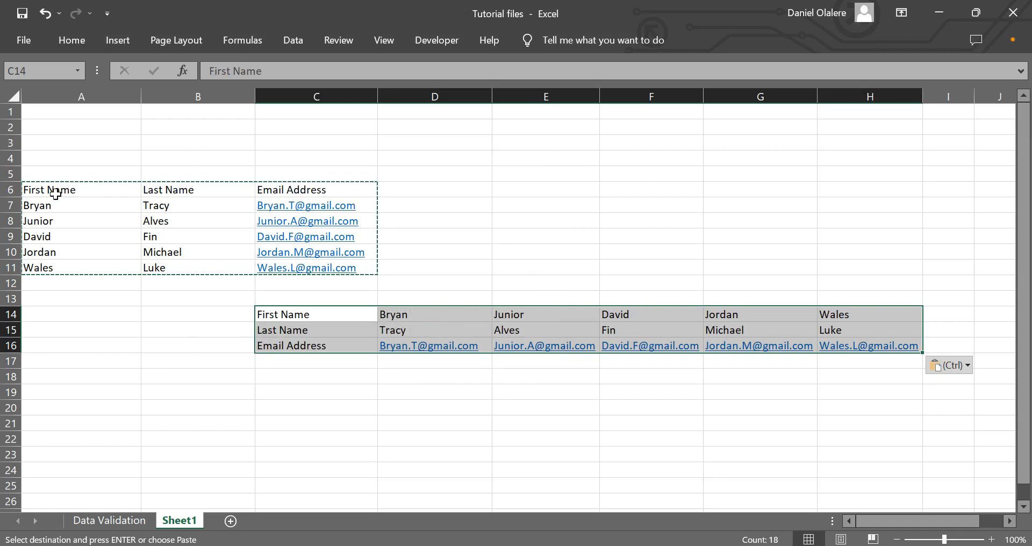
Delete the vertical table in A6:C11 and inspect the transposed cells in C14:C15
drag(24, 192, 353, 265)
key(Delete)
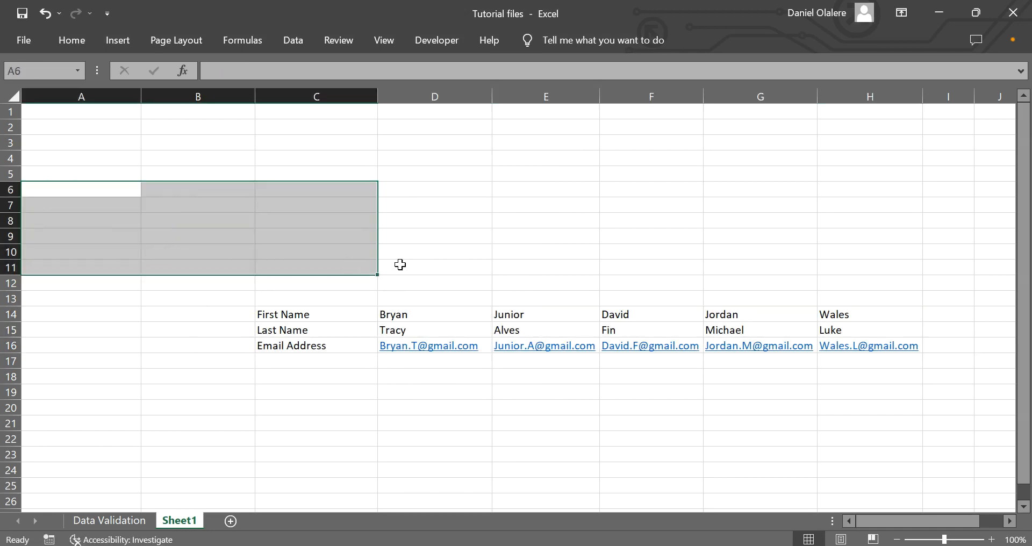
click(320, 331)
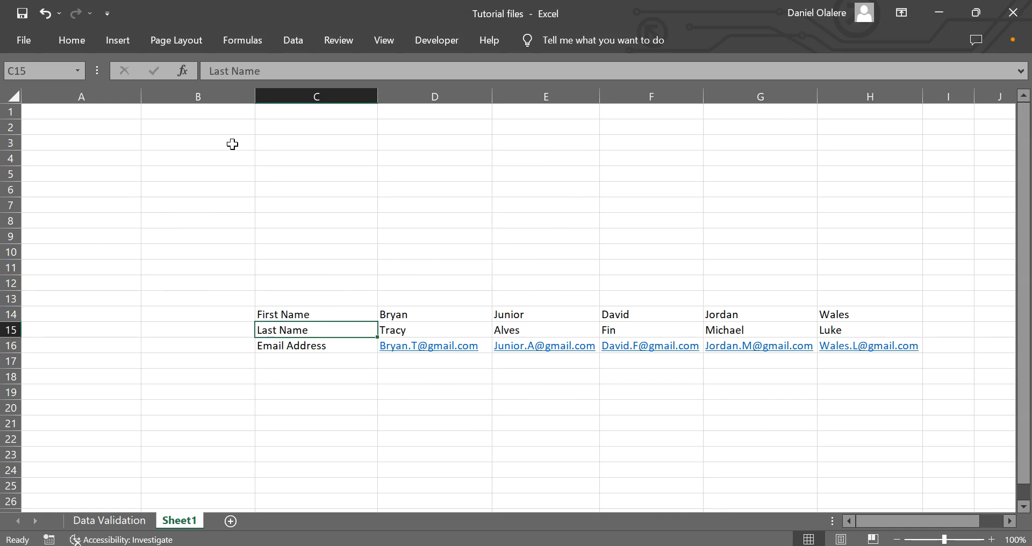
click(296, 313)
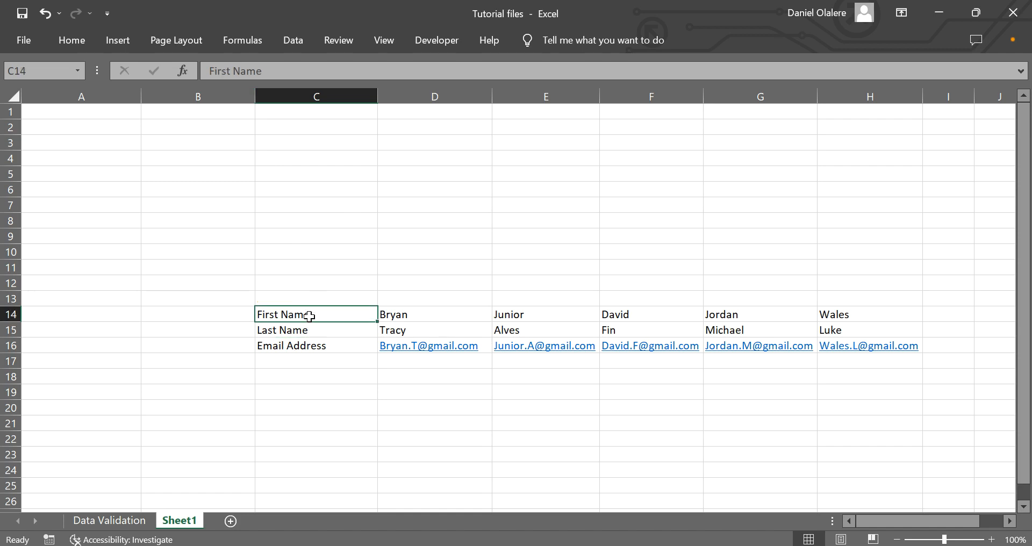